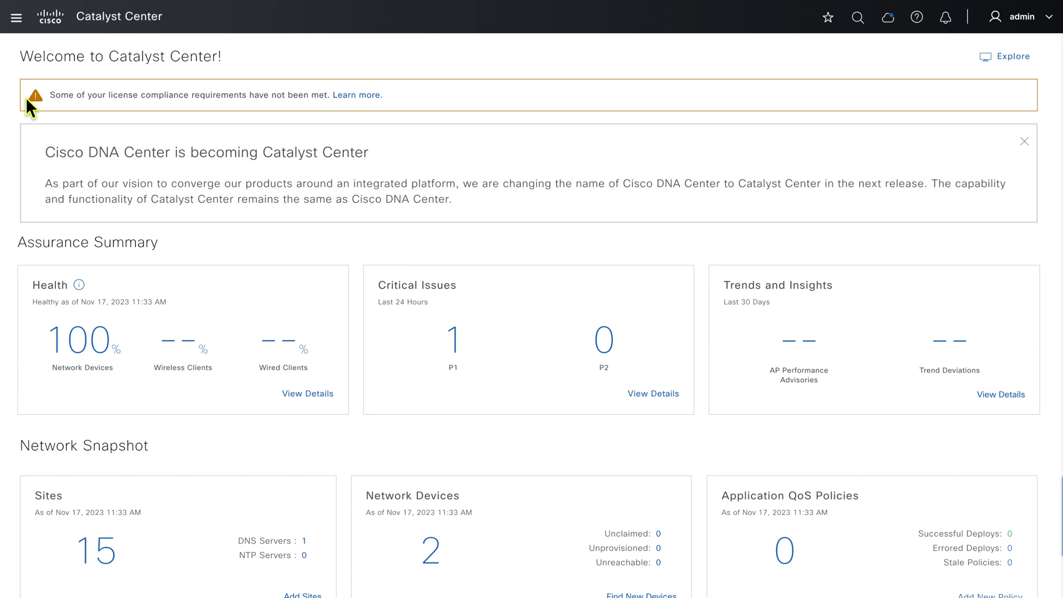
Review the IP address pools defined for San Jose in Network Settings
click(16, 17)
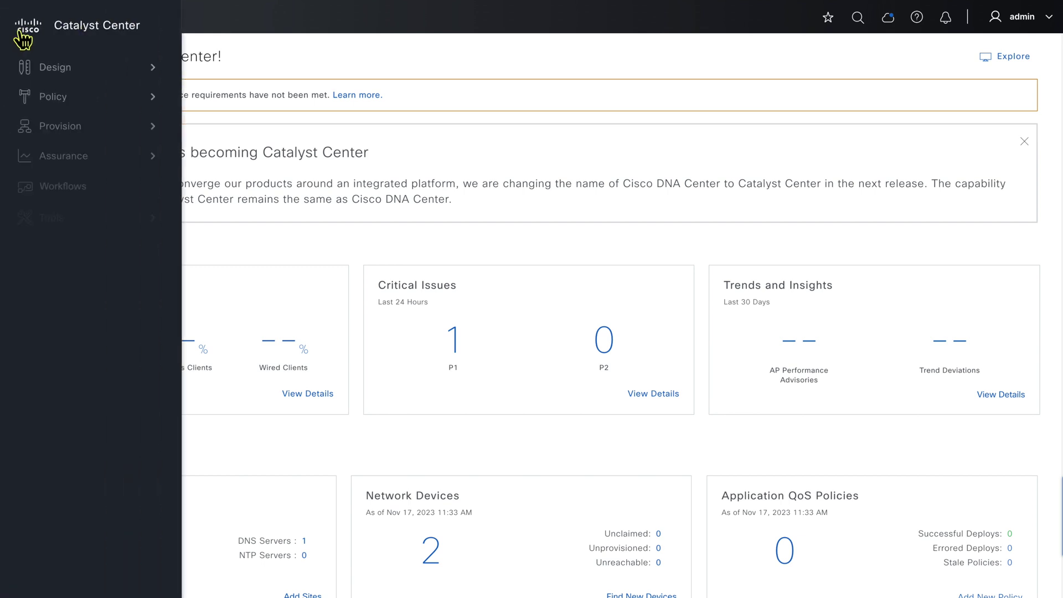
mouse_move(43, 66)
click(230, 98)
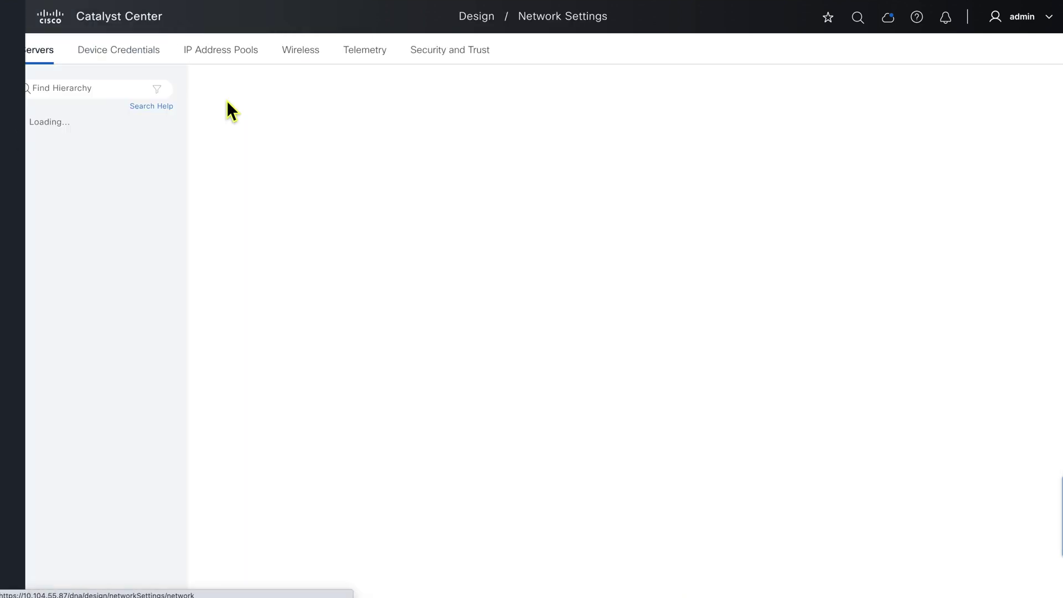
click(217, 55)
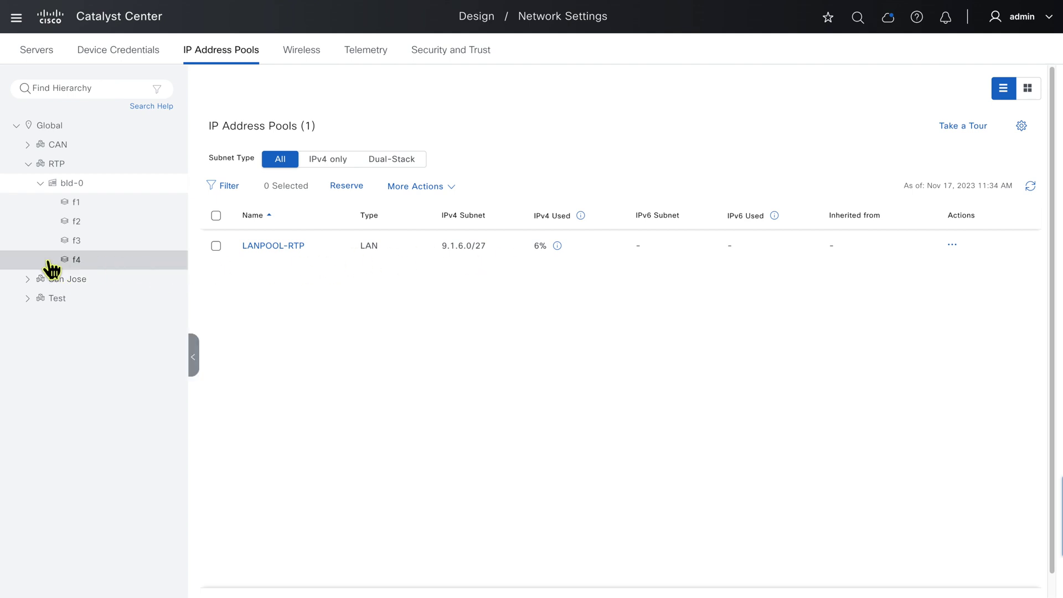
click(72, 280)
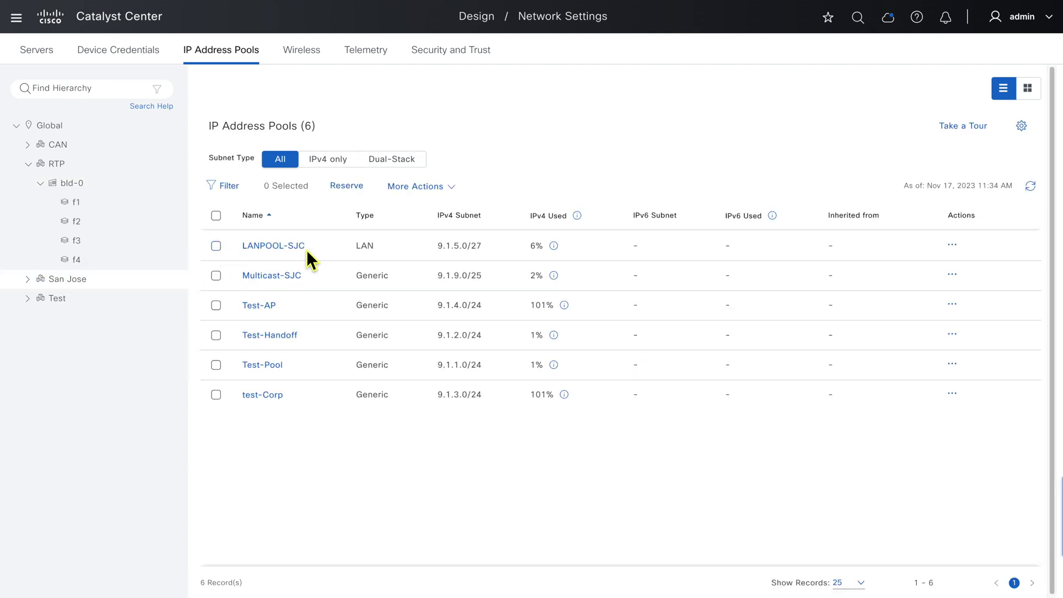
Look over the device inventory list
click(16, 22)
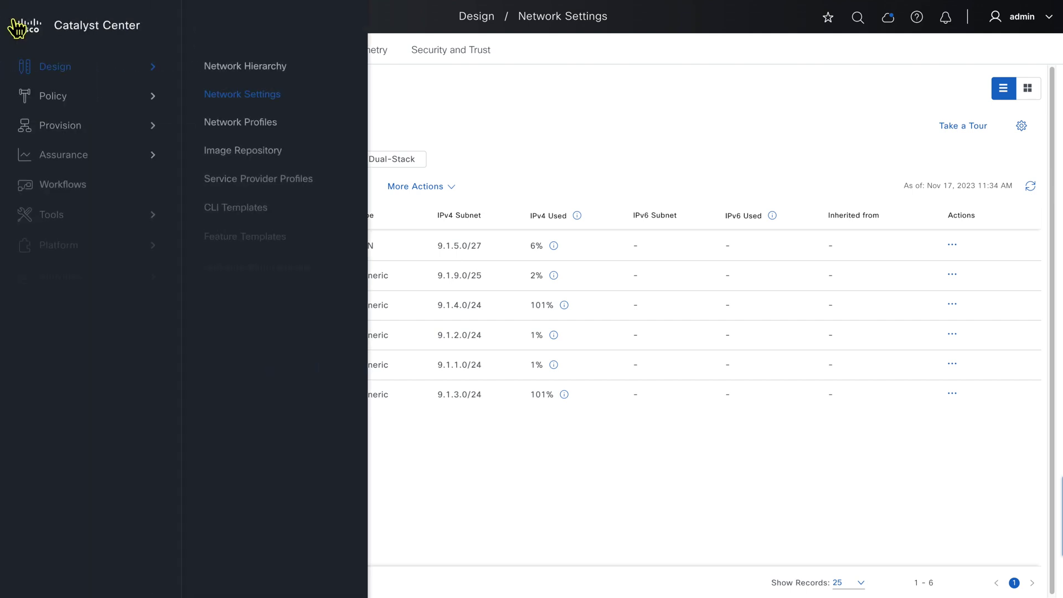
mouse_move(81, 131)
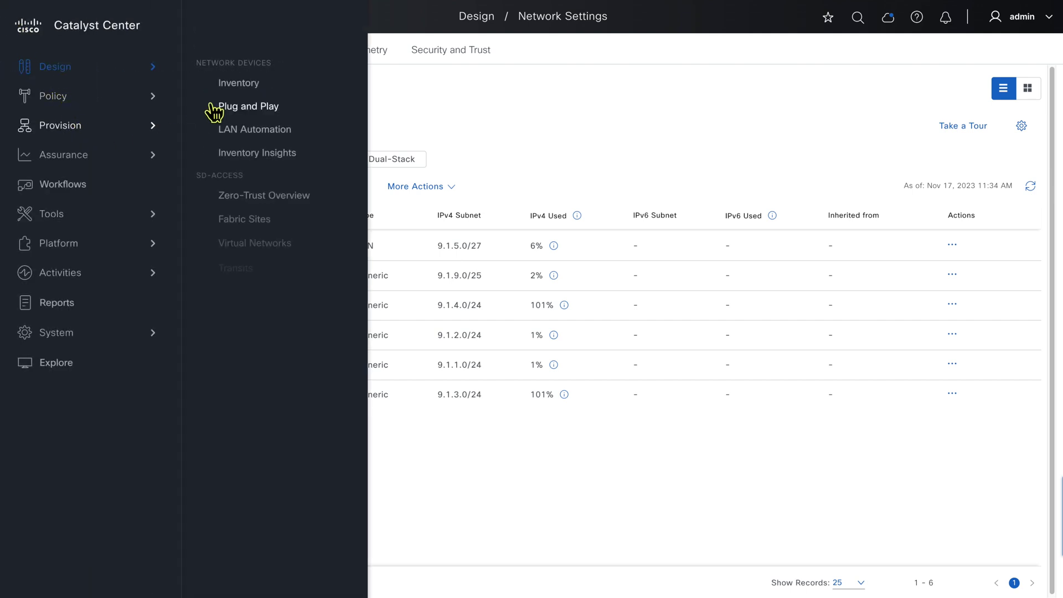
click(232, 83)
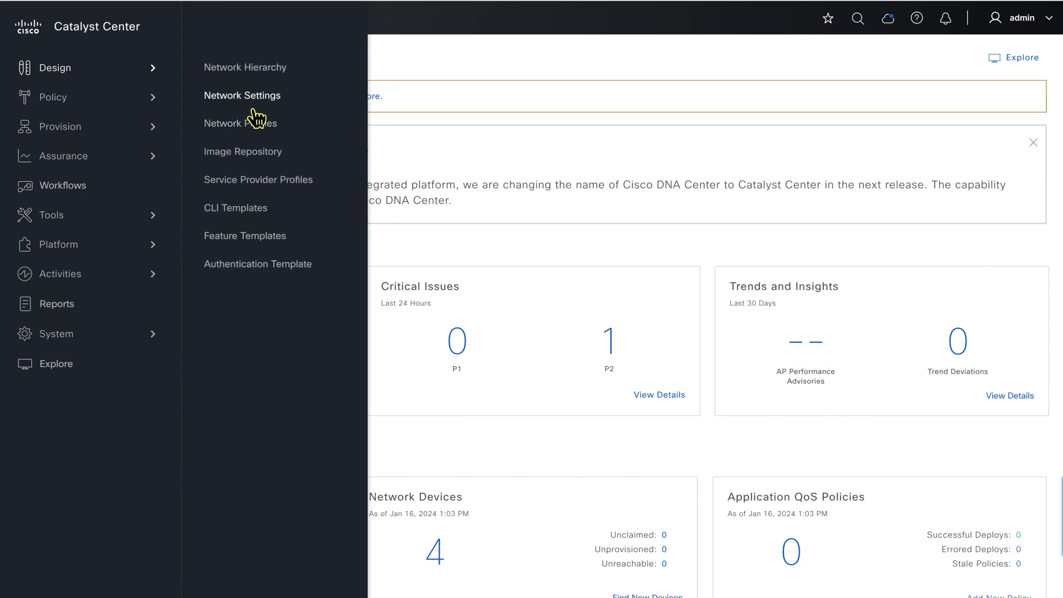
Show the device credentials assigned to San Jose's SJC11 building
click(247, 97)
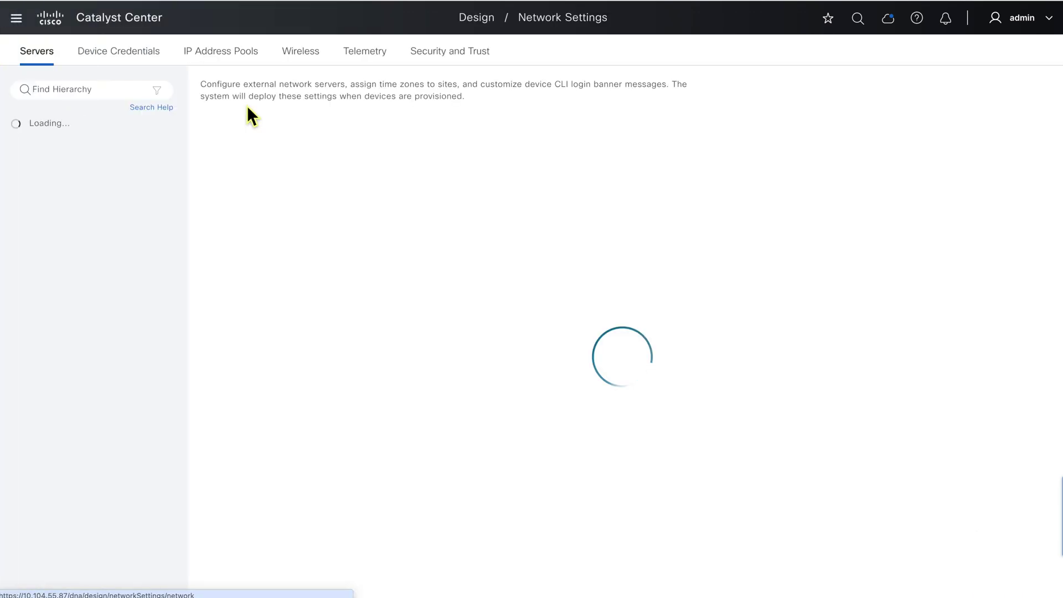
click(146, 53)
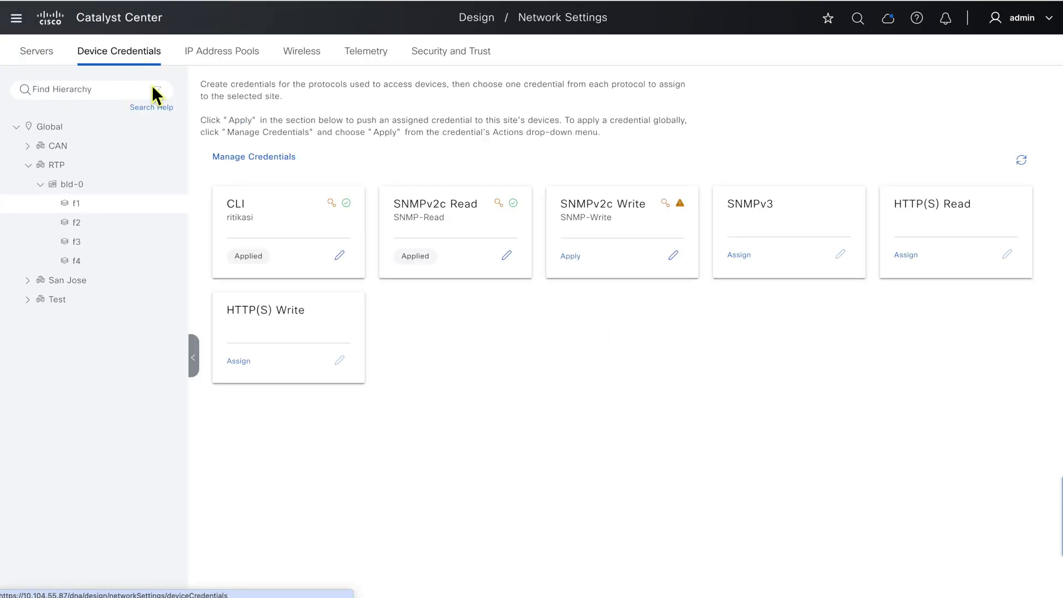
click(28, 280)
click(49, 305)
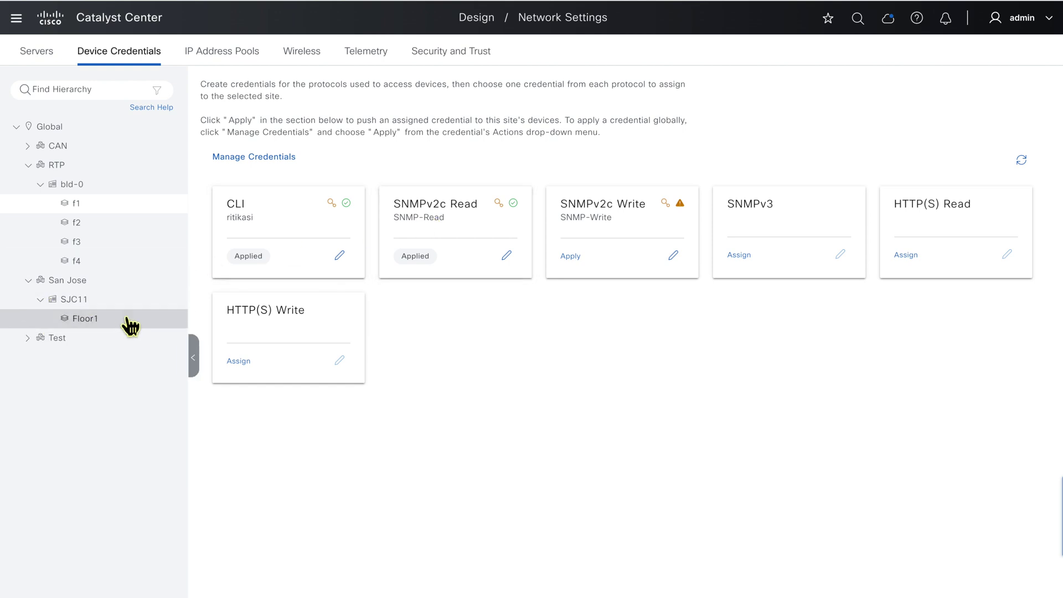
click(127, 320)
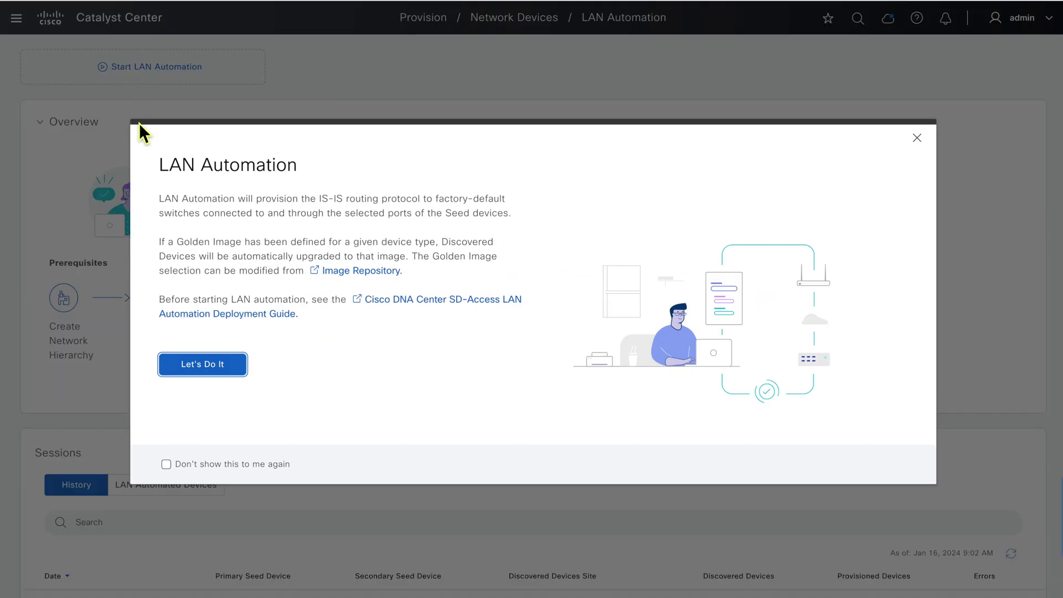
Choose RTP/bld-0/f1 with seed rtp-f1.sdatme.com on TenGigabitEthernet1/0/47
click(212, 370)
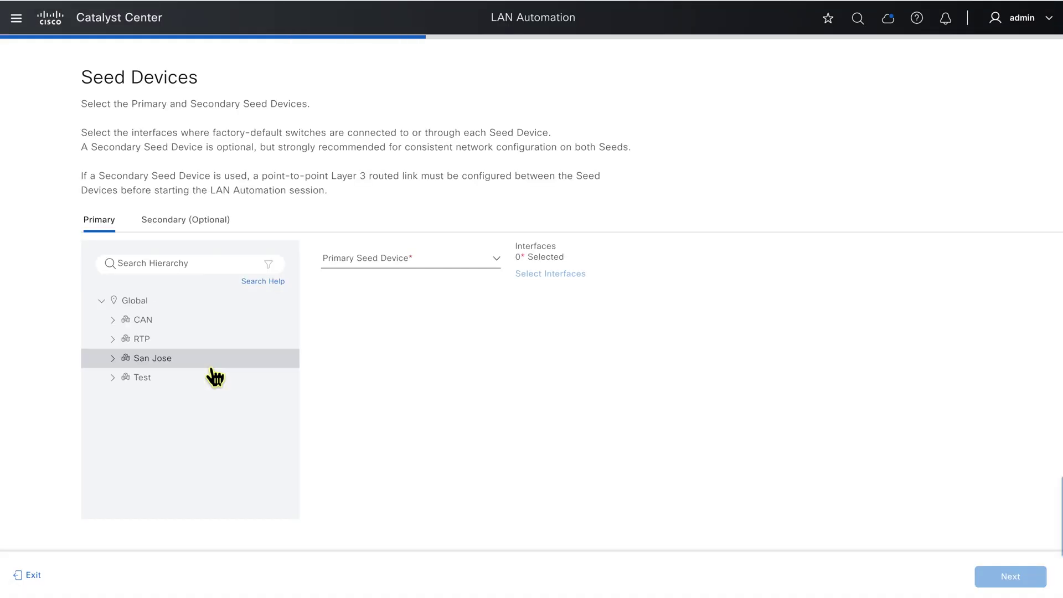
click(116, 340)
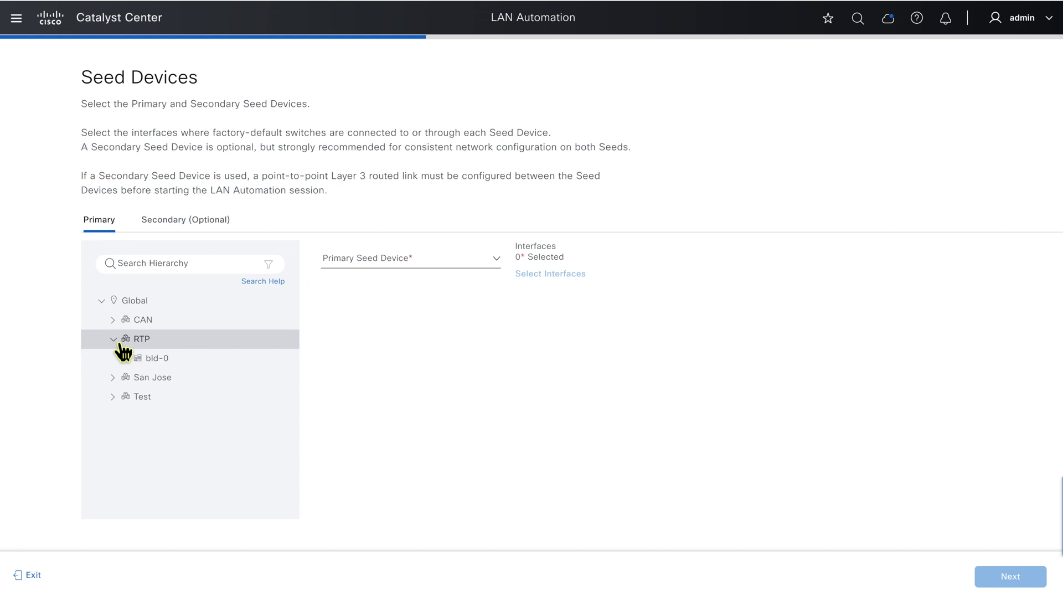
click(127, 358)
click(166, 378)
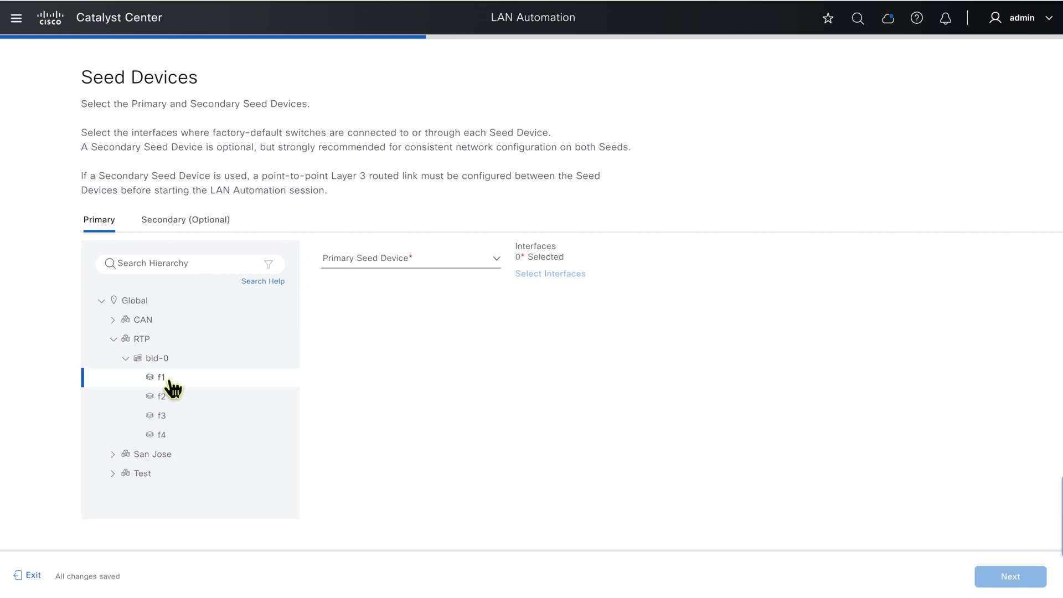
click(498, 265)
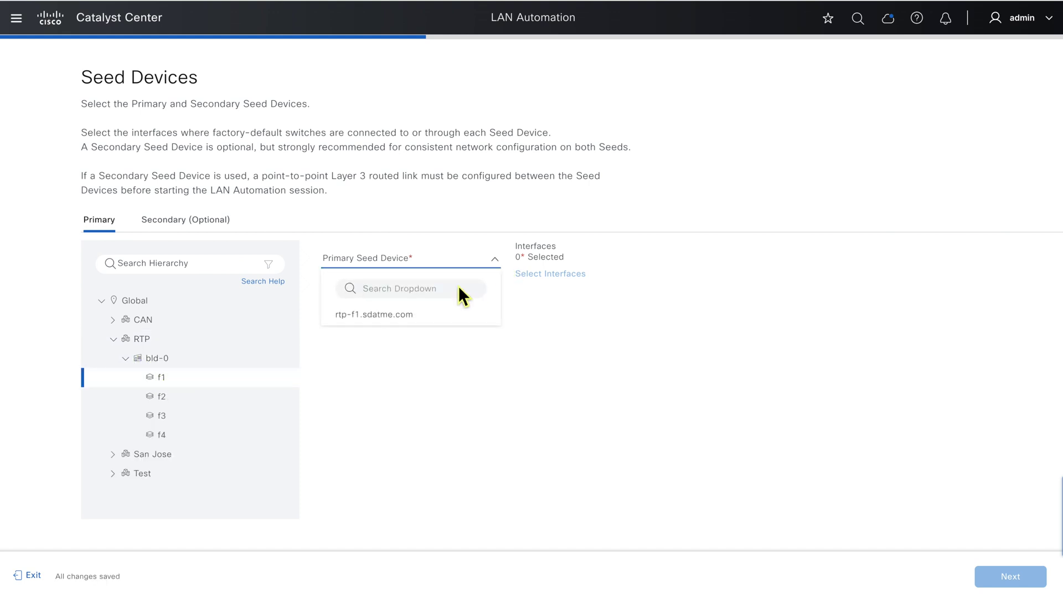
click(408, 318)
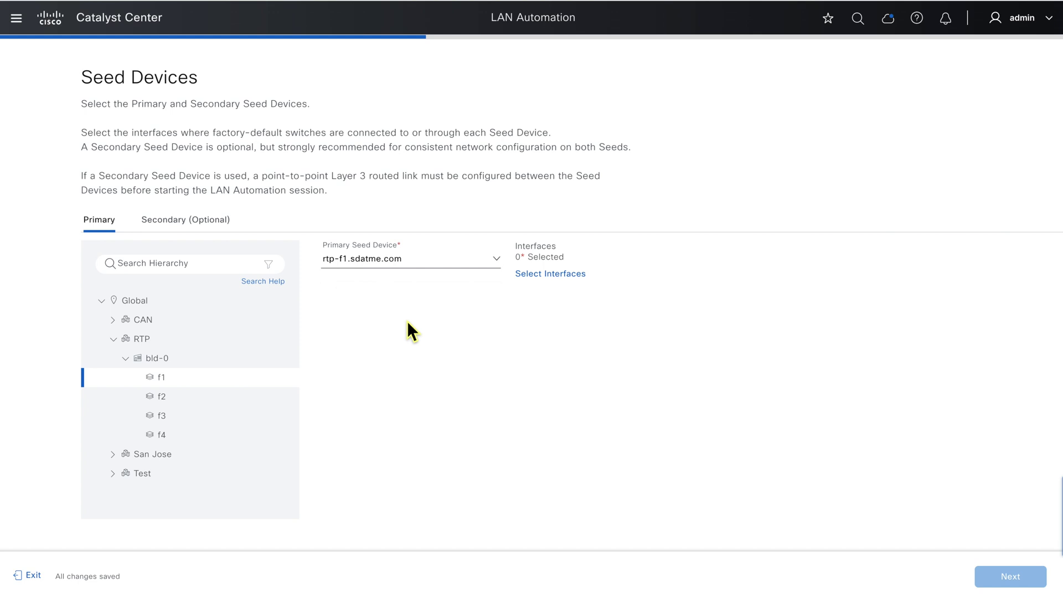
click(562, 277)
scroll(435, 356, down, 15)
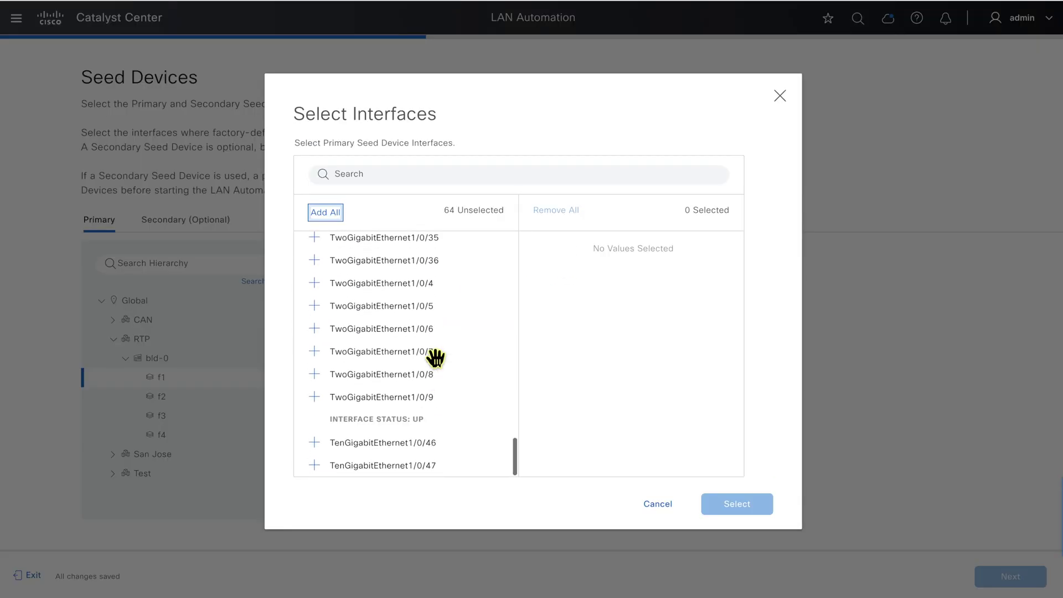
click(325, 471)
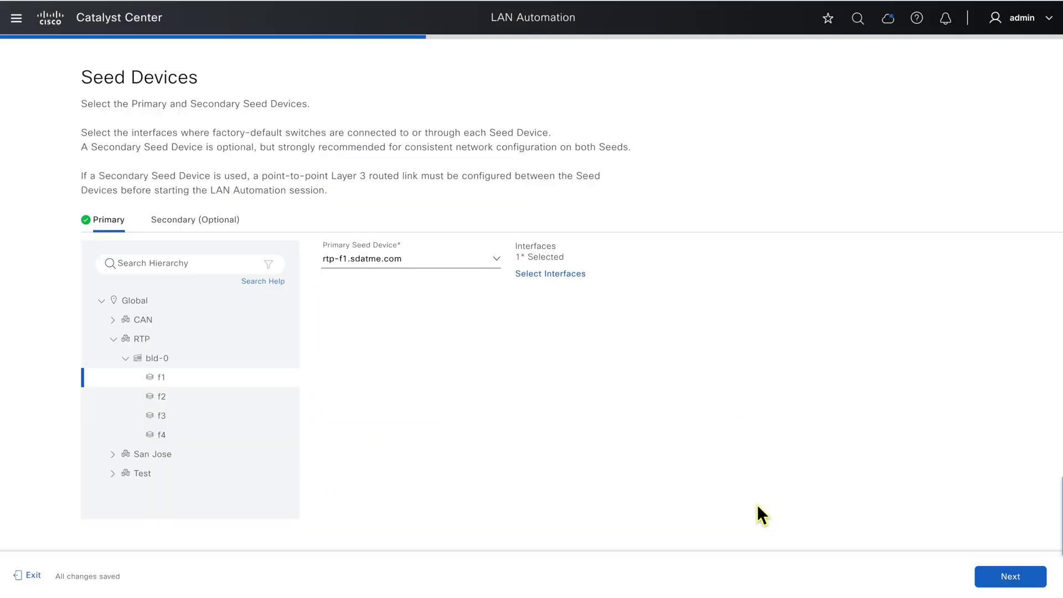
Assign discovered devices to floor f1 with pool LANPOOL-RTP and hostname prefix 'rtp'
click(1010, 577)
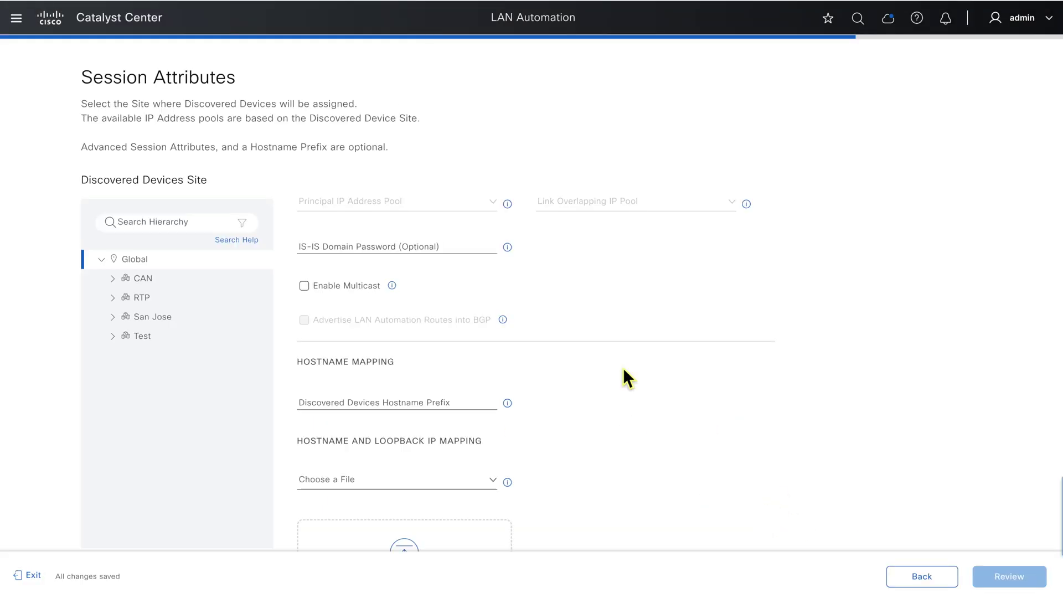
click(161, 335)
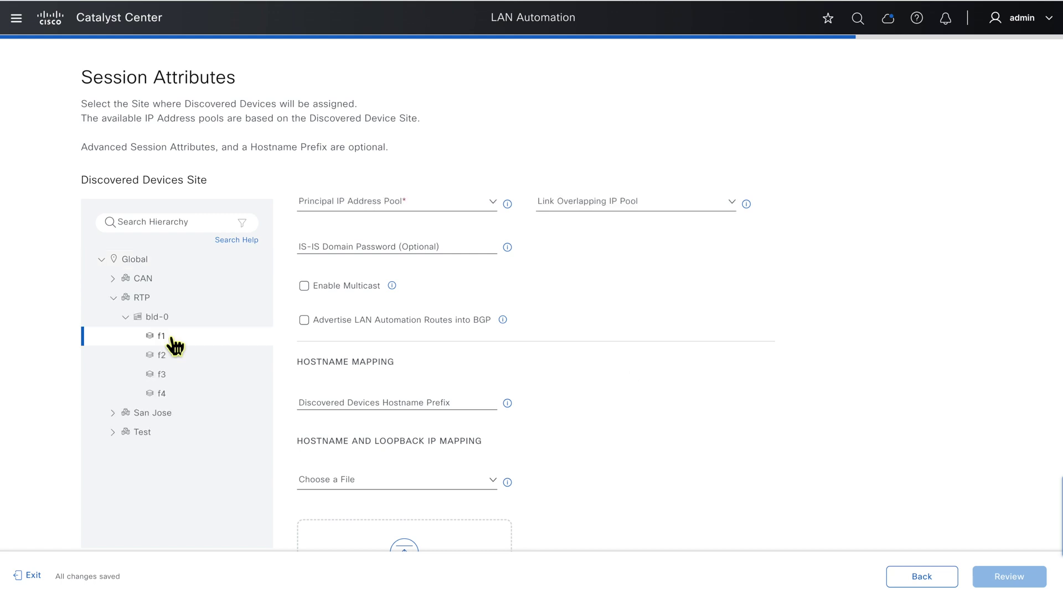
click(490, 202)
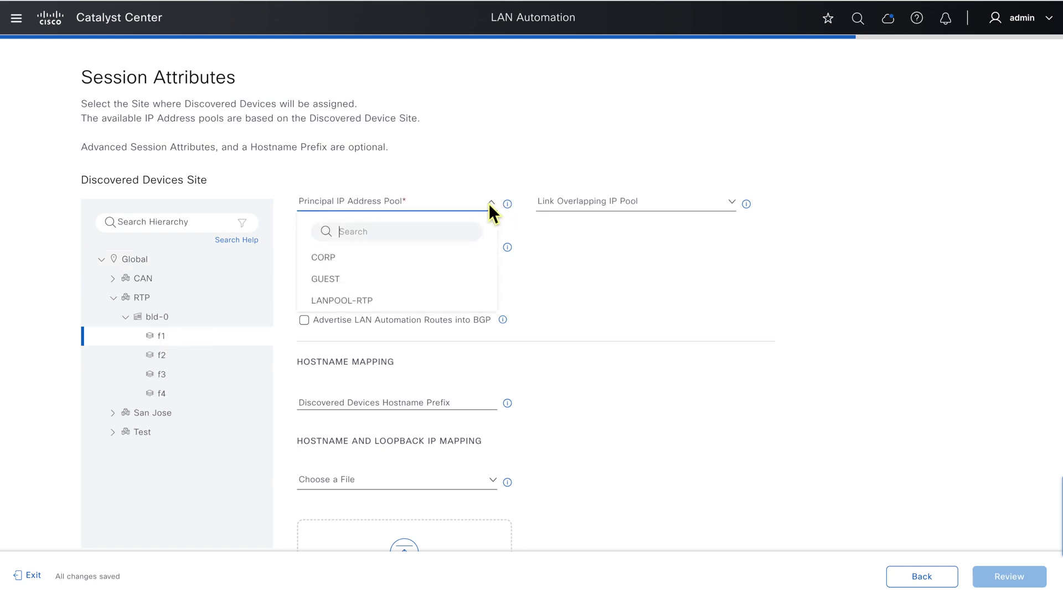
click(390, 300)
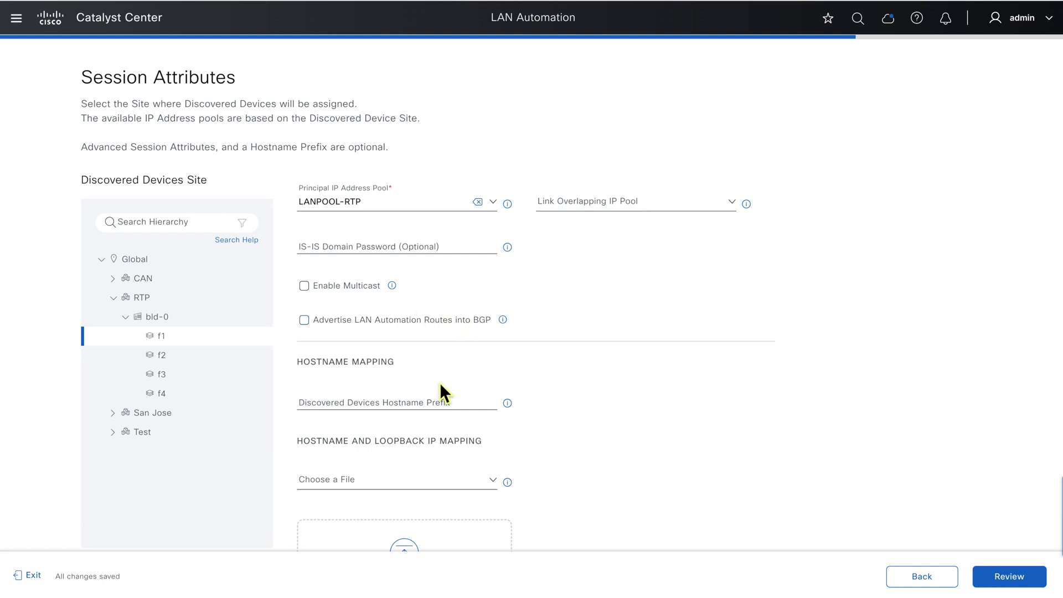
click(433, 404)
text(rtp)
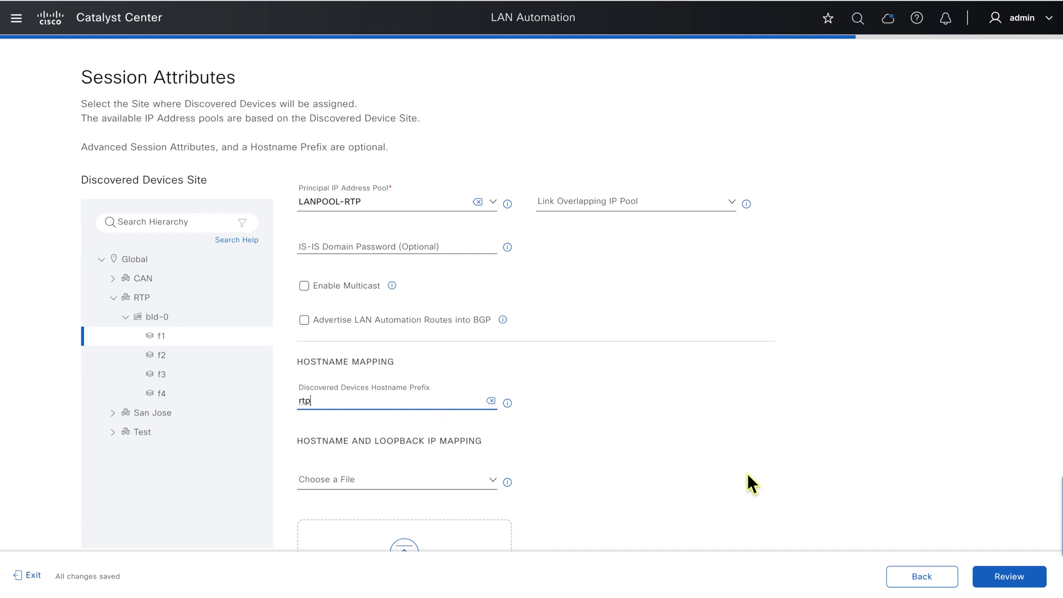
scroll(746, 473, down, 1)
scroll(748, 475, down, 3)
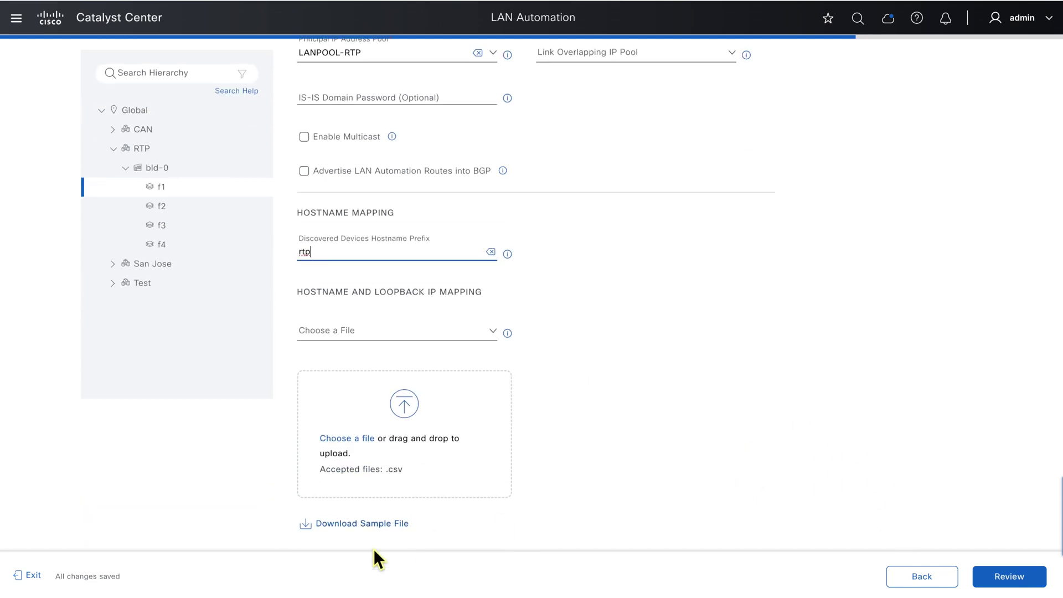
scroll(583, 489, up, 2)
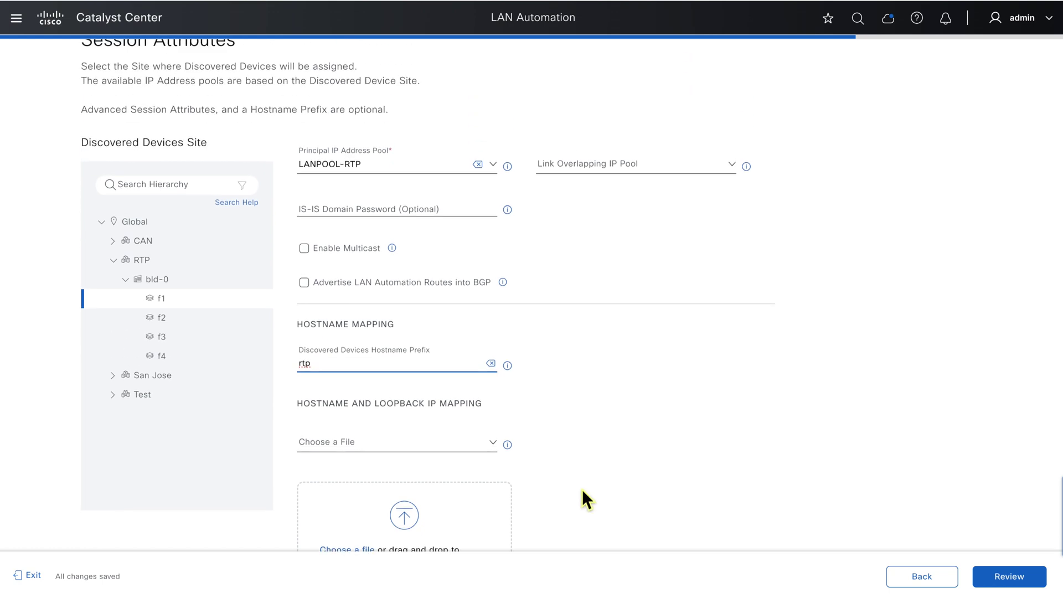
Review the session settings and start the RTP LAN automation session
click(1009, 576)
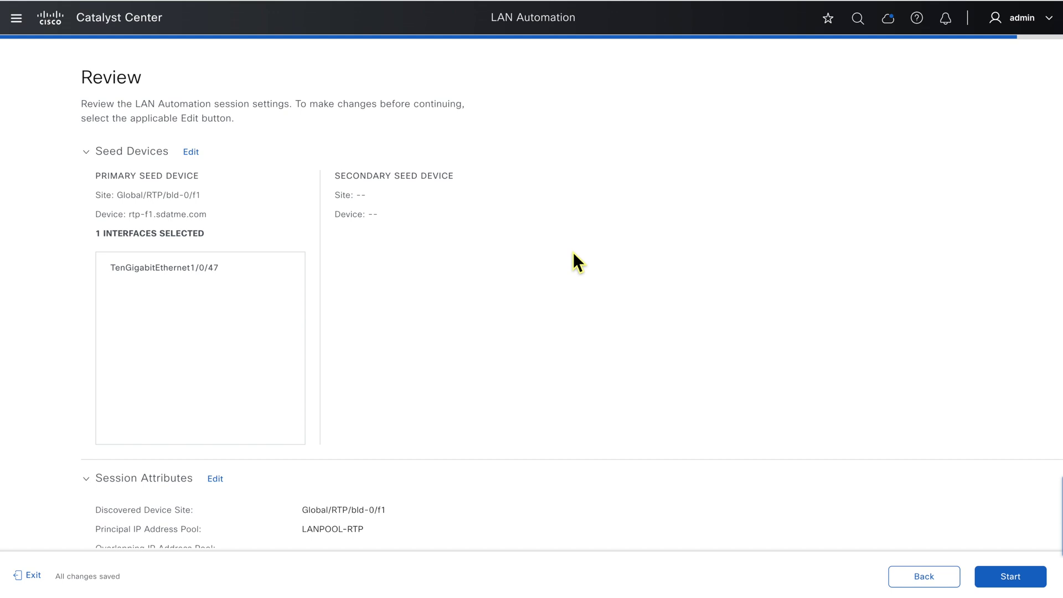
scroll(573, 252, down, 4)
scroll(574, 255, up, 4)
click(1010, 576)
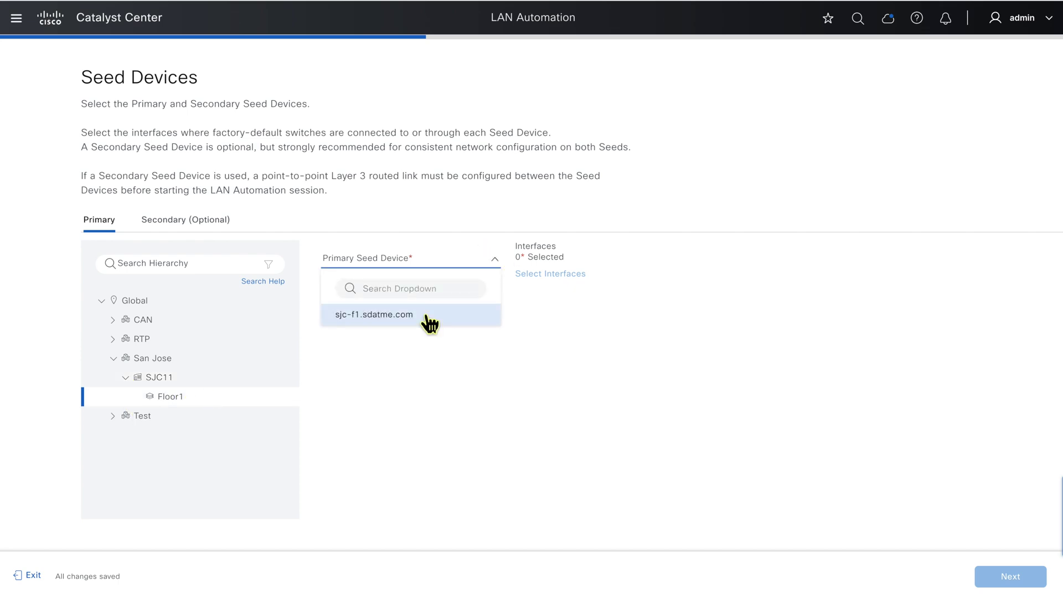
Pick sjc-f1.sdatme.com as primary seed with interface GigabitEthernet1/0/24
click(429, 321)
click(574, 274)
scroll(339, 475, down, 10)
click(335, 463)
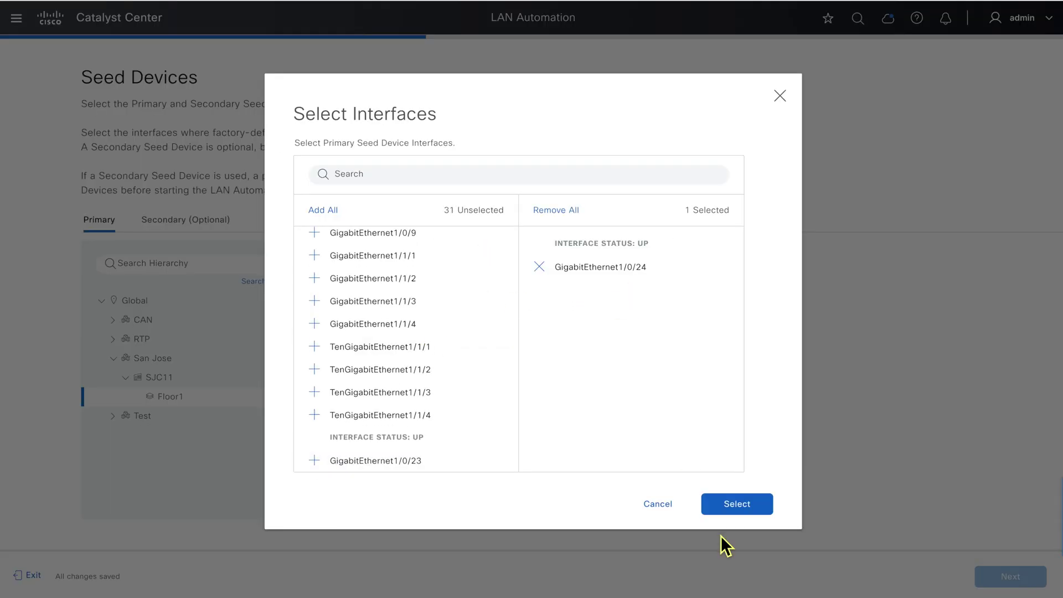
click(737, 504)
Use San Jose/SJC11/Floor1, pool LANPOOL-SJC and prefix 'sjc', then review and launch
click(1025, 576)
click(125, 316)
click(137, 335)
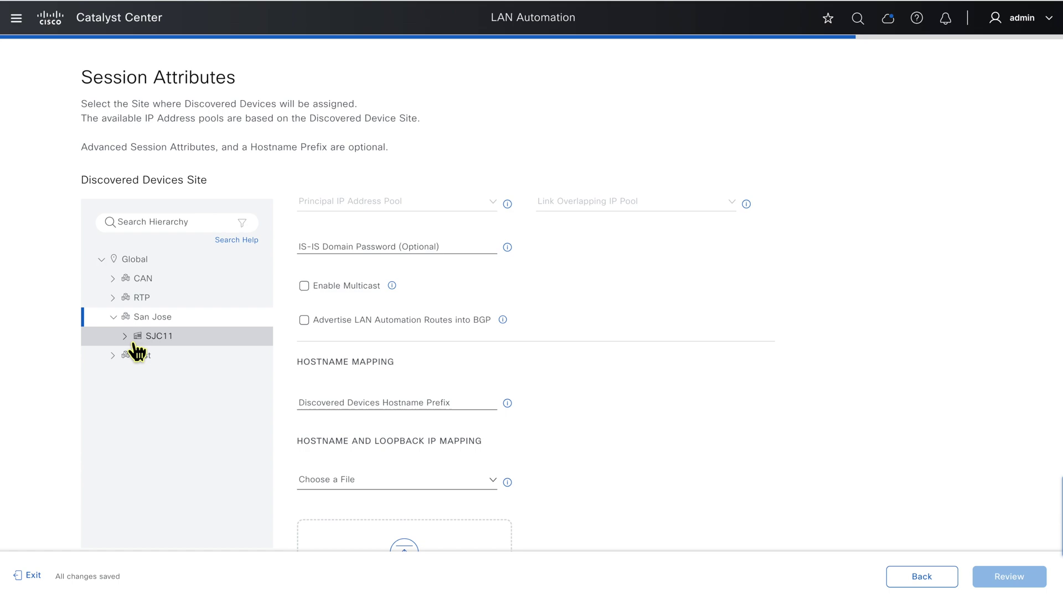
click(164, 355)
click(493, 201)
click(365, 232)
scroll(371, 283, down, 2)
click(368, 326)
text(sjc)
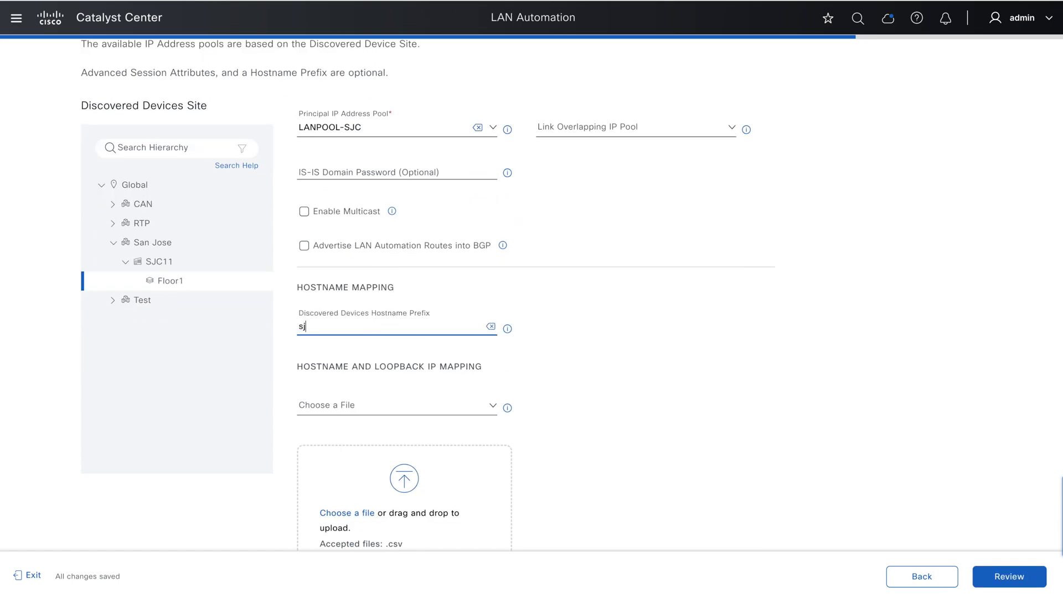
scroll(665, 305, down, 1)
scroll(830, 443, up, 3)
click(1009, 577)
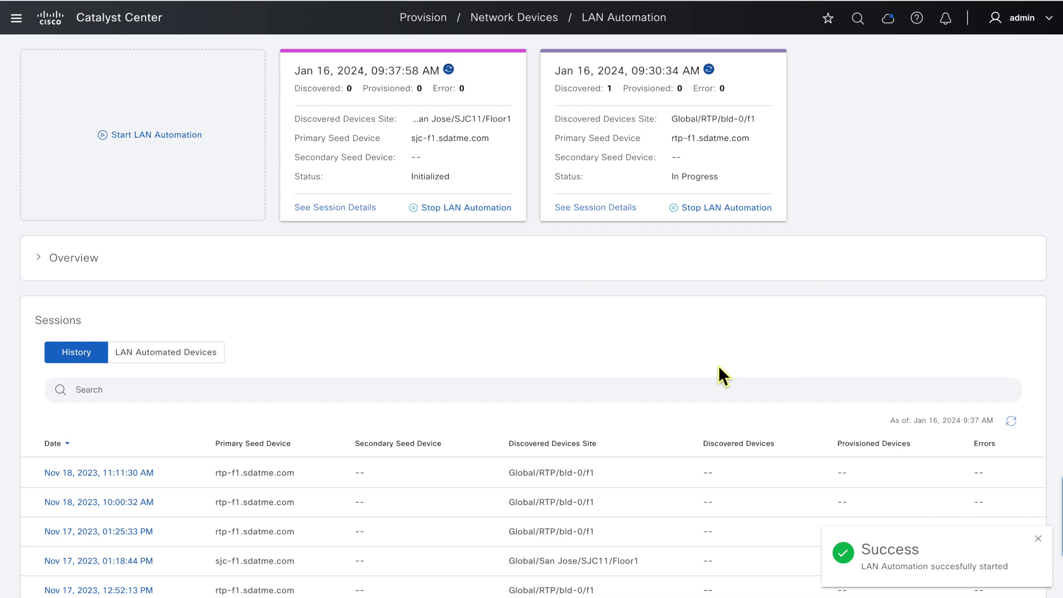
Open the RTP session's details and list its one discovered device, rtp-6
click(620, 217)
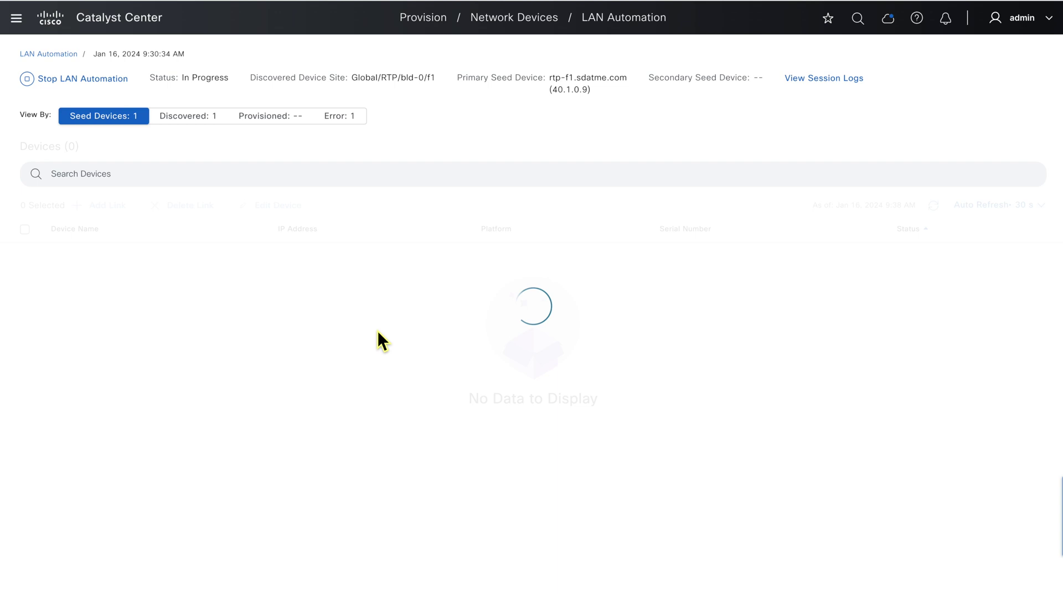
click(211, 118)
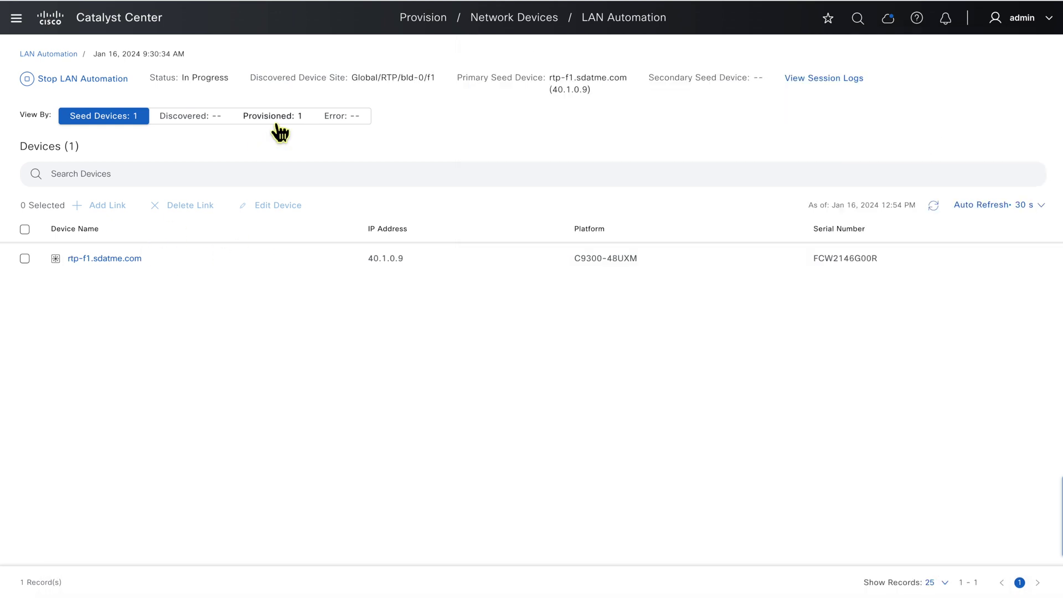
Check rtp-6 under the session's Provisioned tab, then filter Plug and Play to Provisioned devices
click(275, 123)
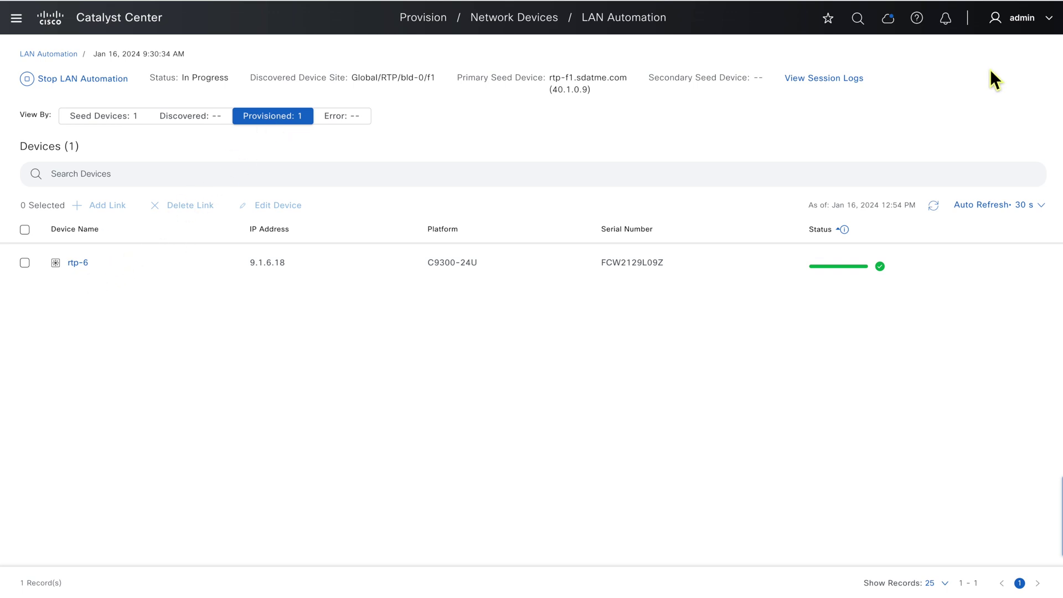
click(22, 22)
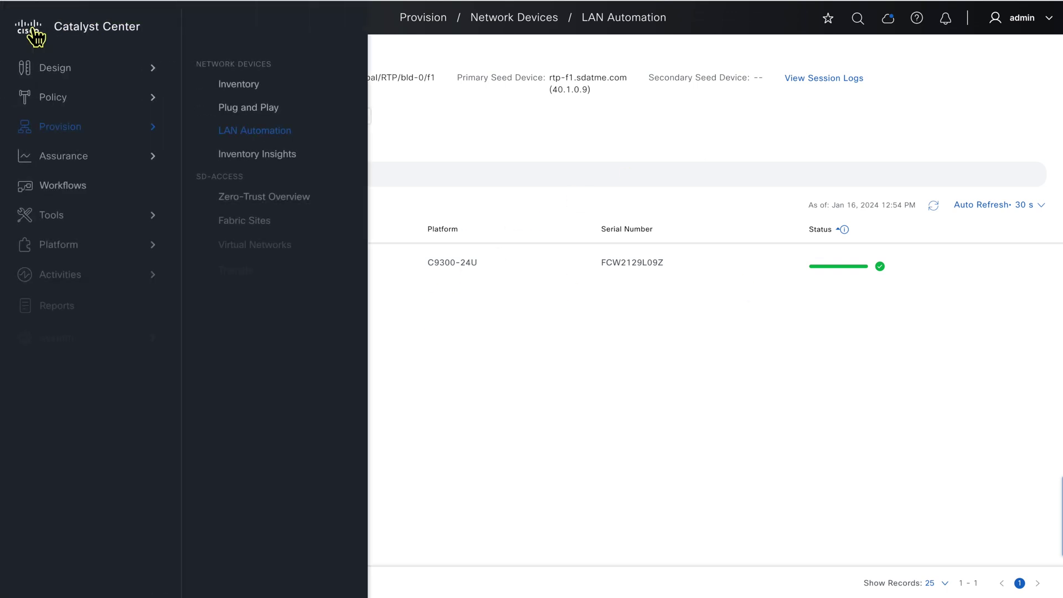
click(249, 115)
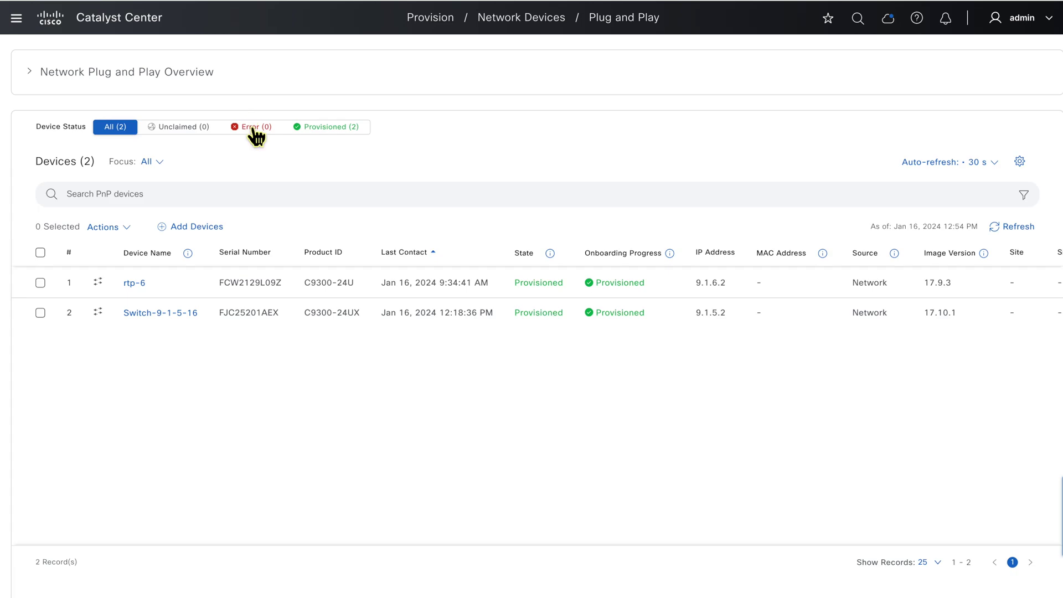
click(336, 131)
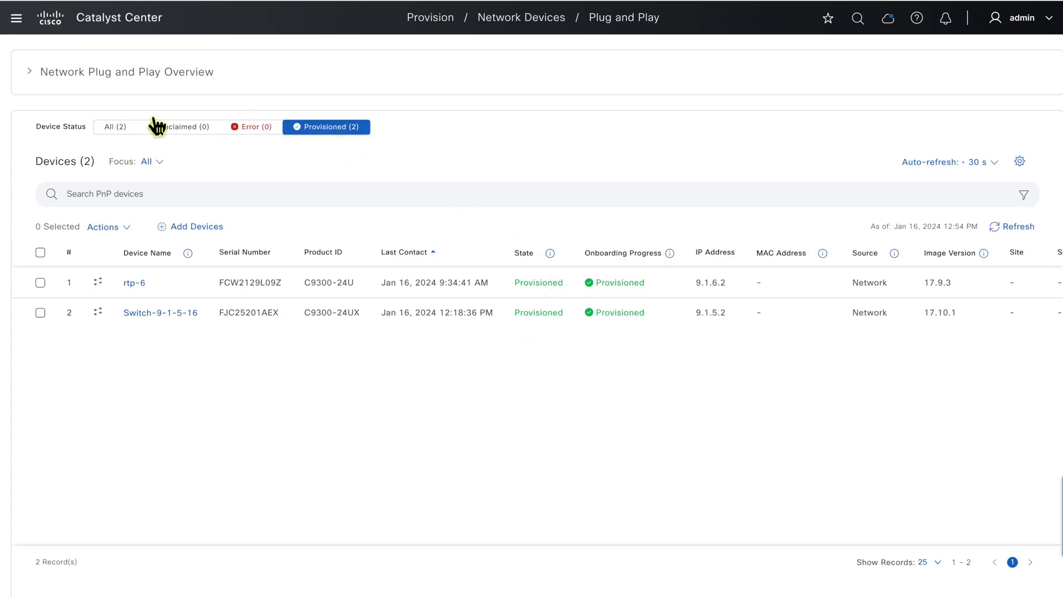
click(25, 27)
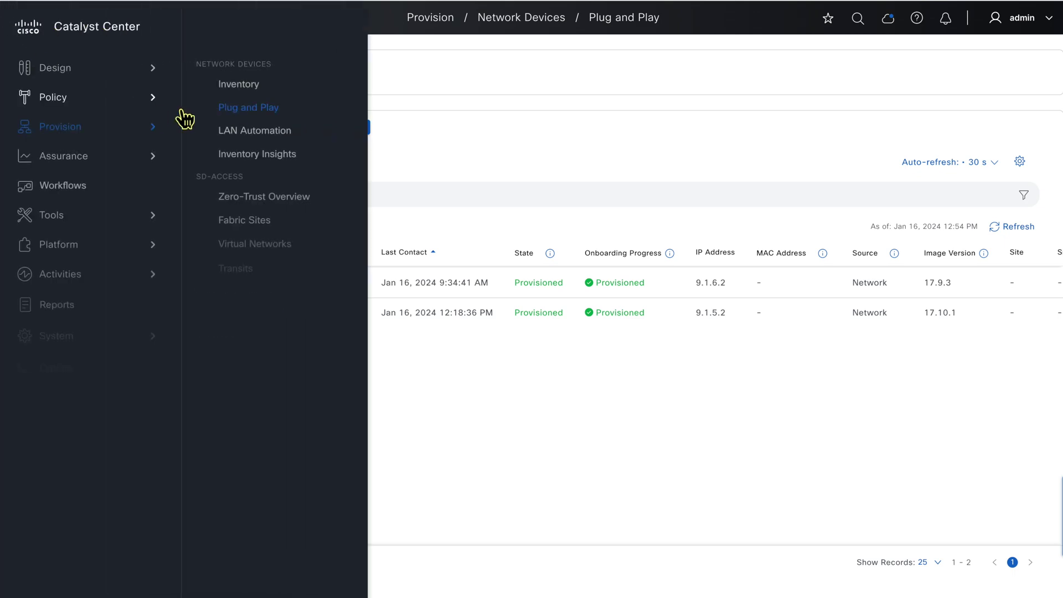
Open the Inventory device list
click(254, 91)
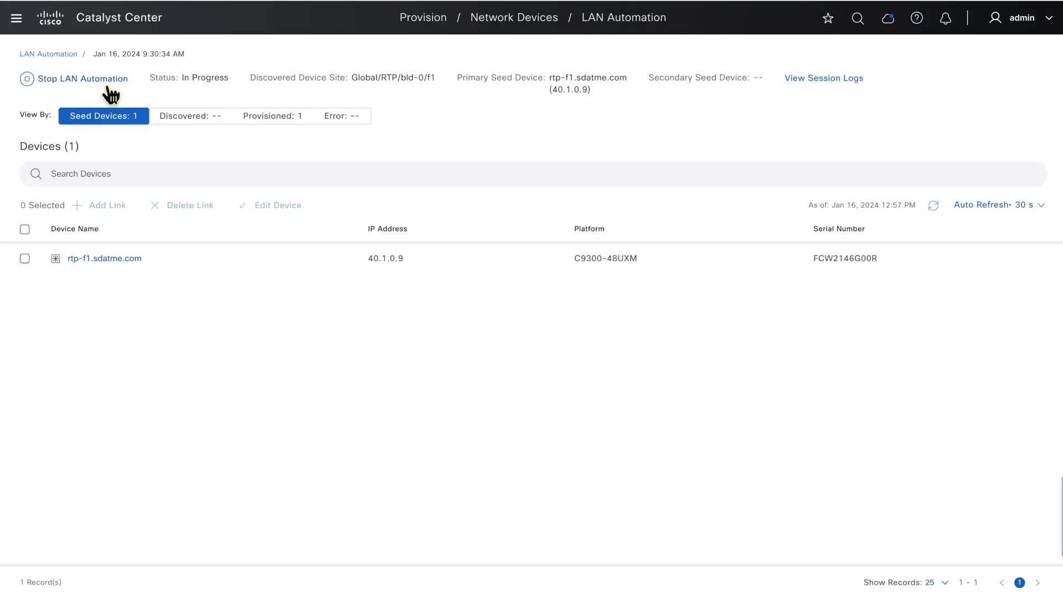
Stop the RTP LAN automation session and begin reviewing its discovered devices
click(101, 82)
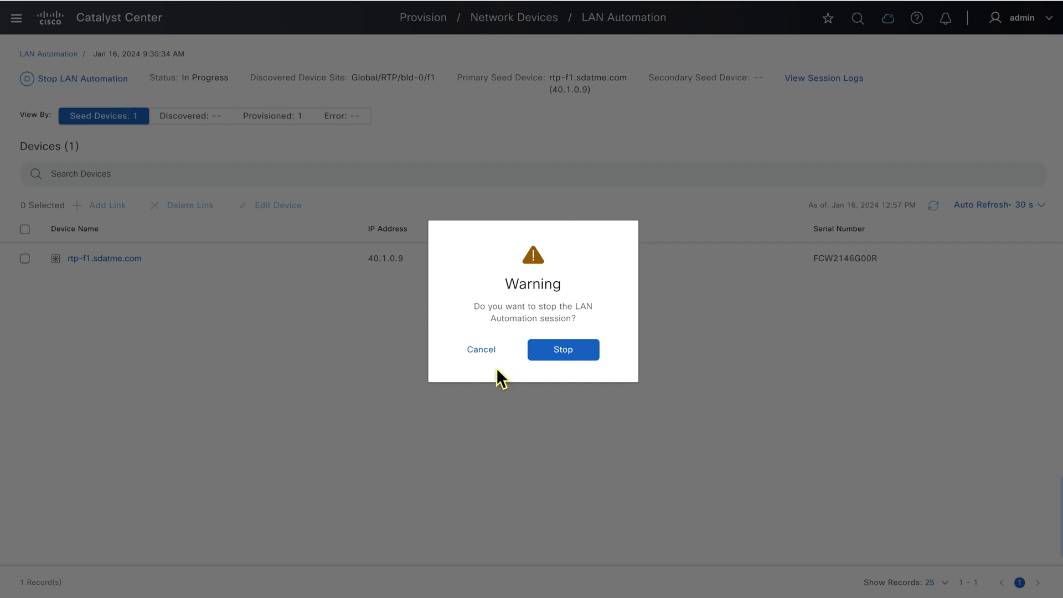
click(575, 361)
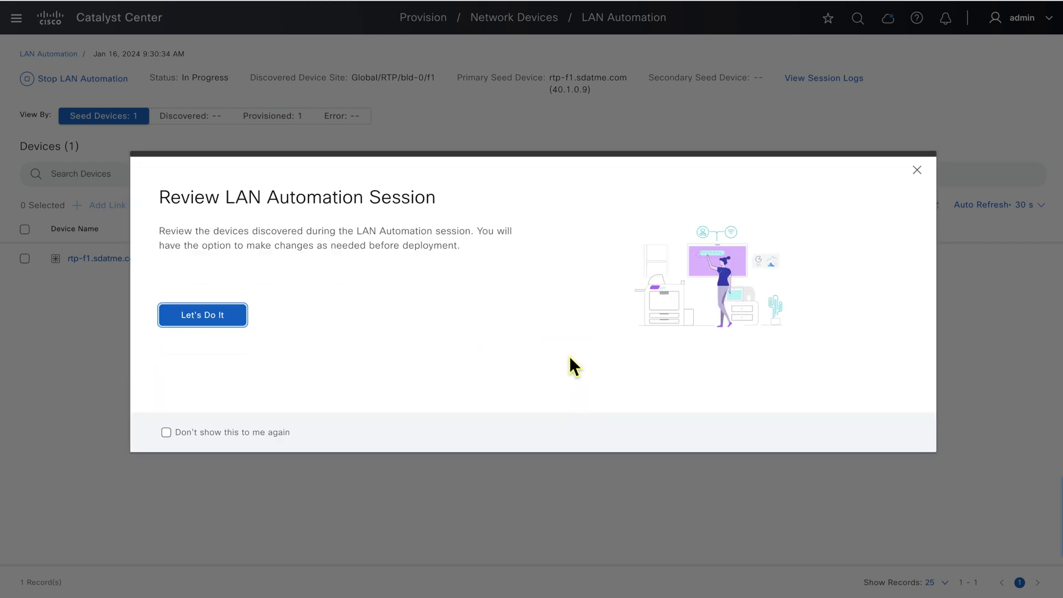
click(239, 321)
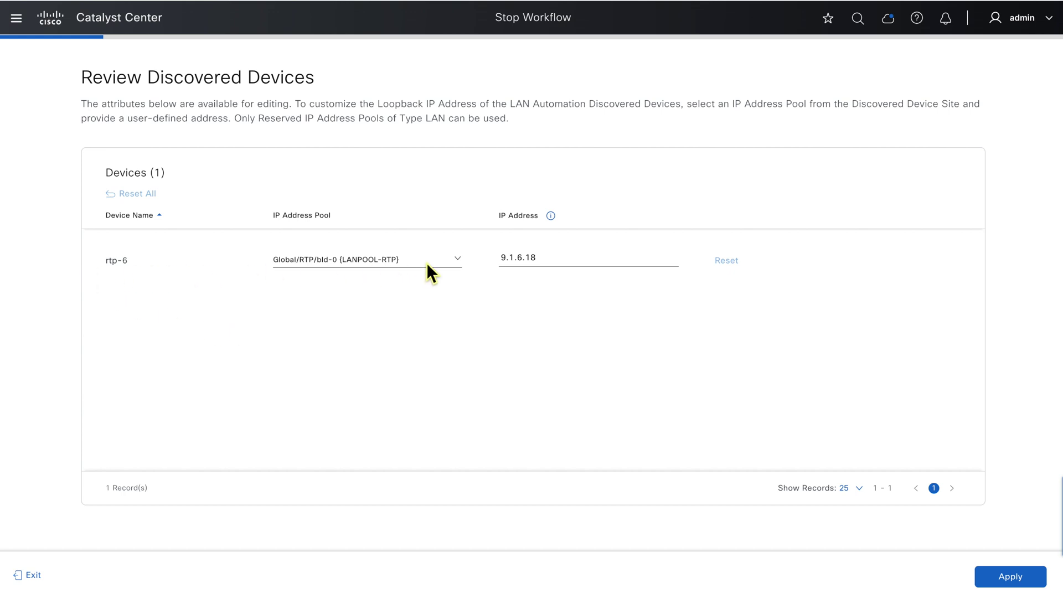
Validate that rtp-6's loopback address 9.1.6.18 is available
click(570, 267)
click(555, 218)
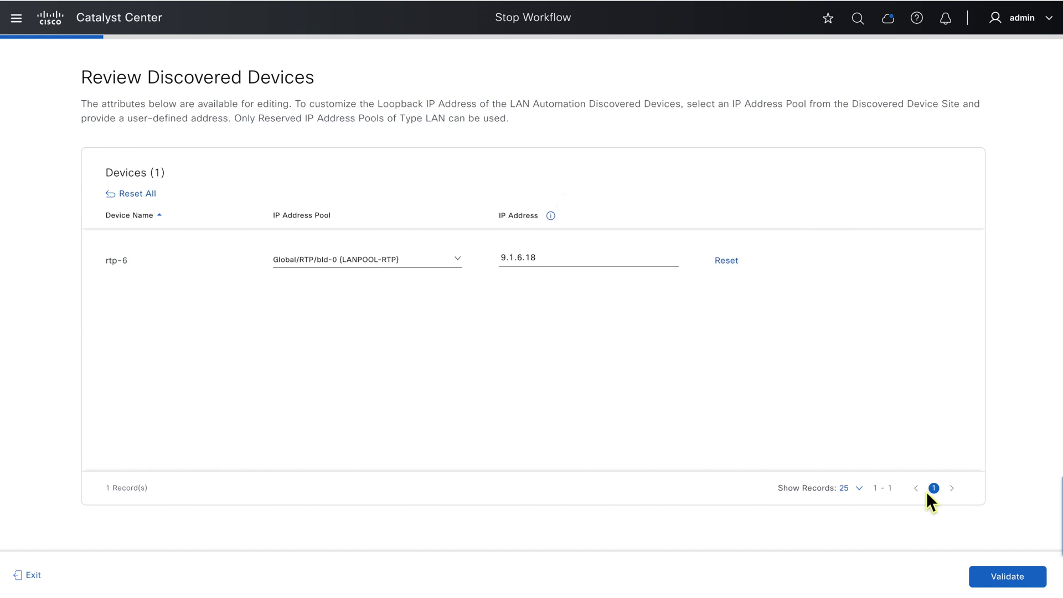
click(1008, 581)
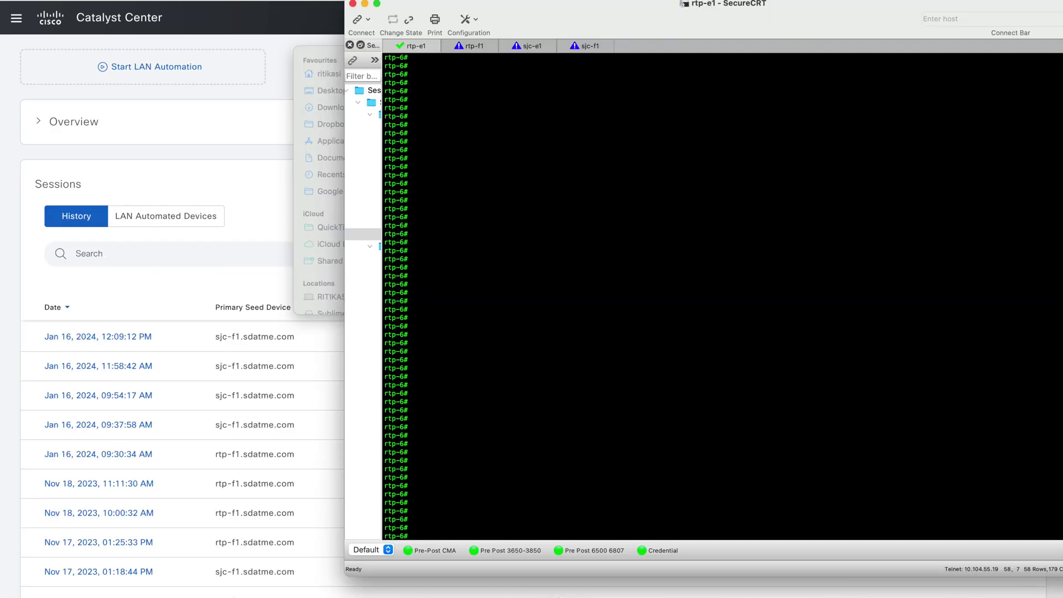
Run 'sh run int gig1/0/21' and 'sh clns neighbors' on rtp-6
text(sh run int gig1/0/21)
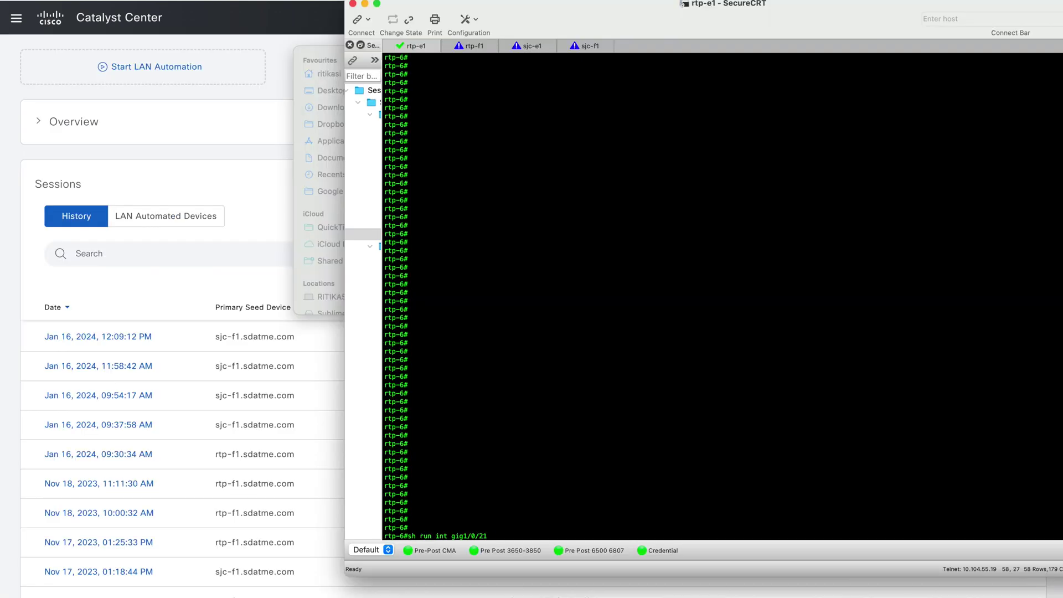
key(Return)
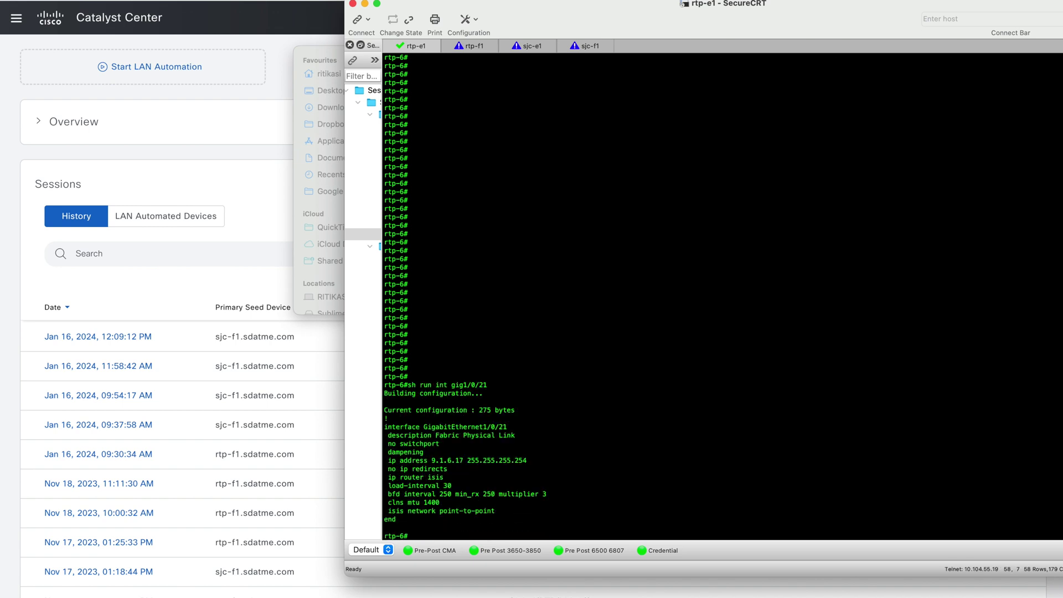
text(sh clns neighbors)
key(Return)
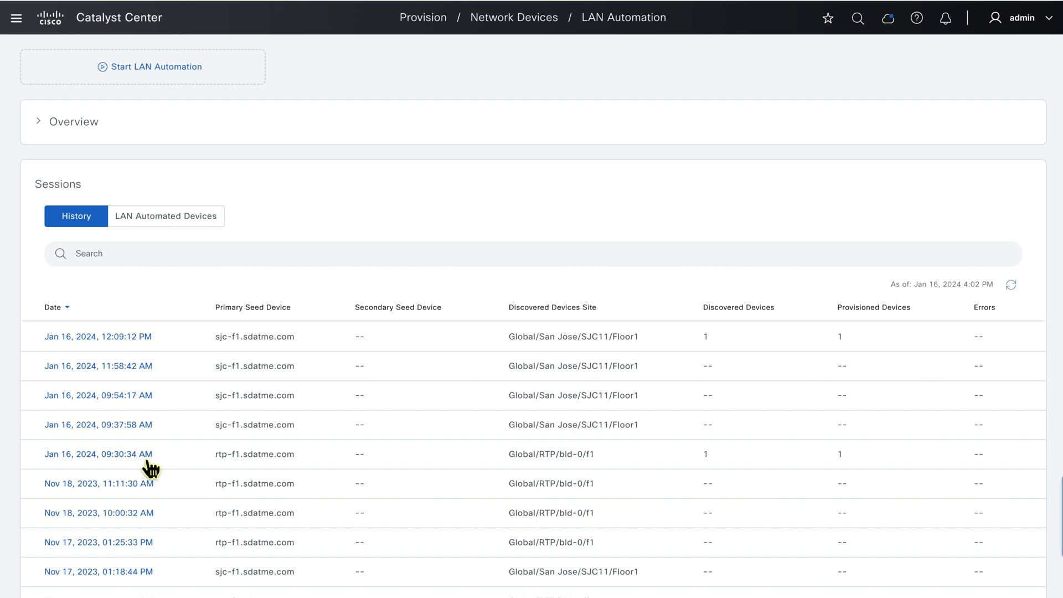
Open the Jan 16, 2024 9:30:34 AM session and list provisioned device rtp-6
click(147, 459)
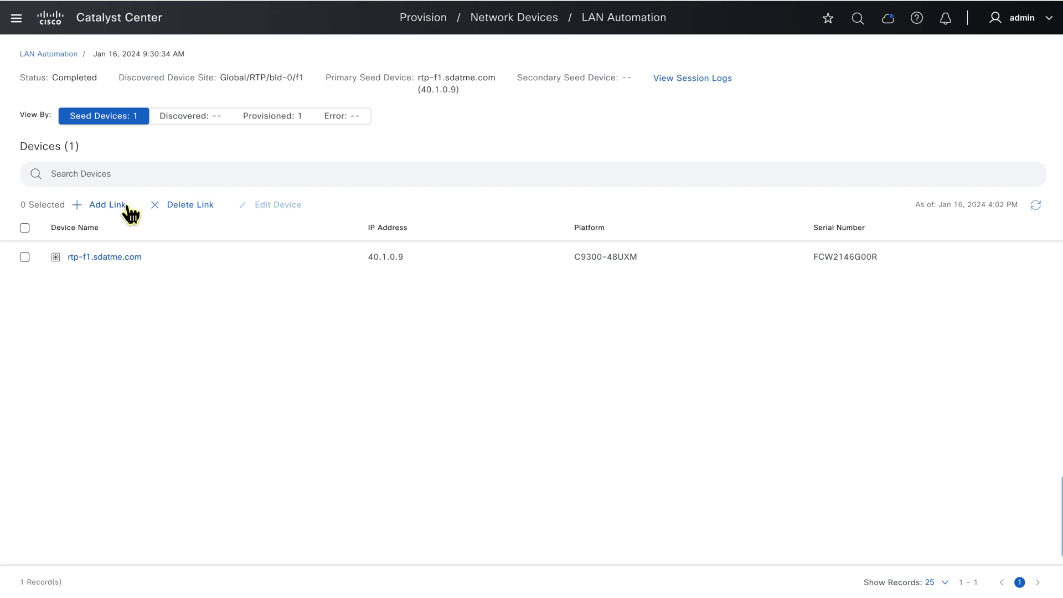
click(266, 118)
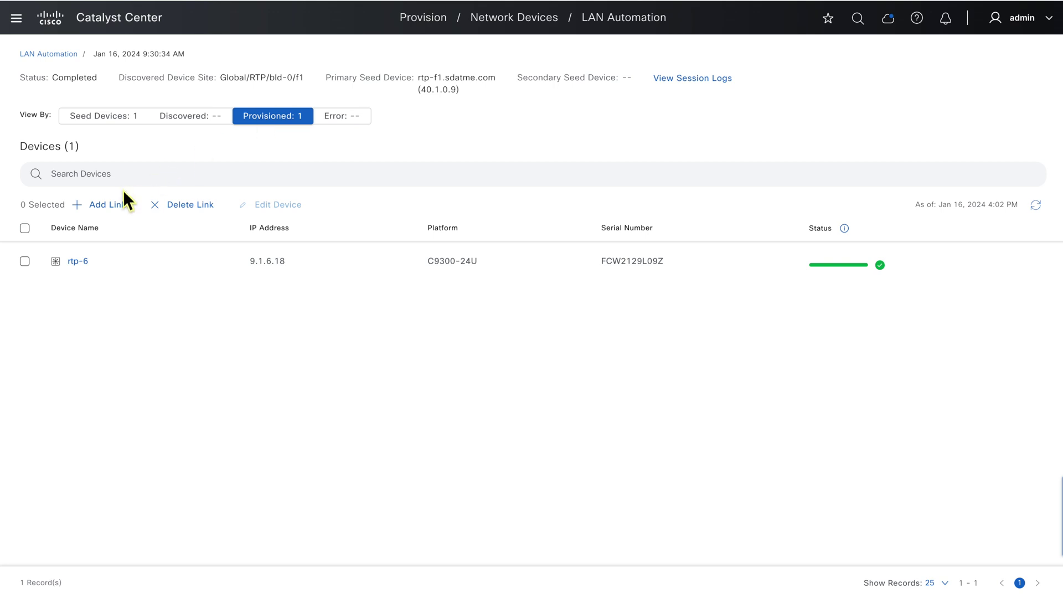
Begin an Add Link task between rtp-f1.sdatme.com and rtp-6
click(123, 206)
click(499, 180)
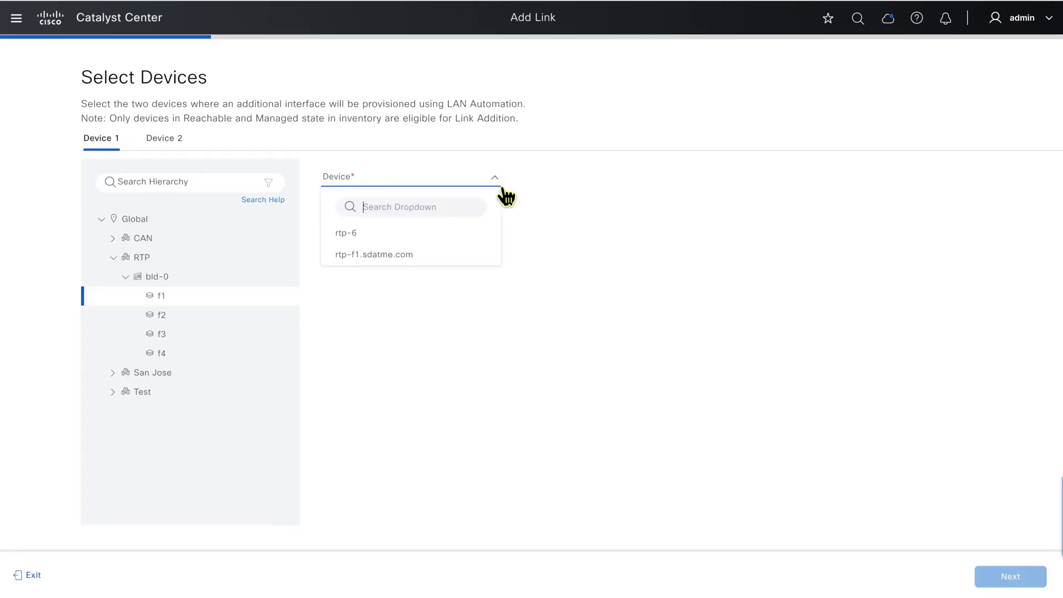
click(397, 258)
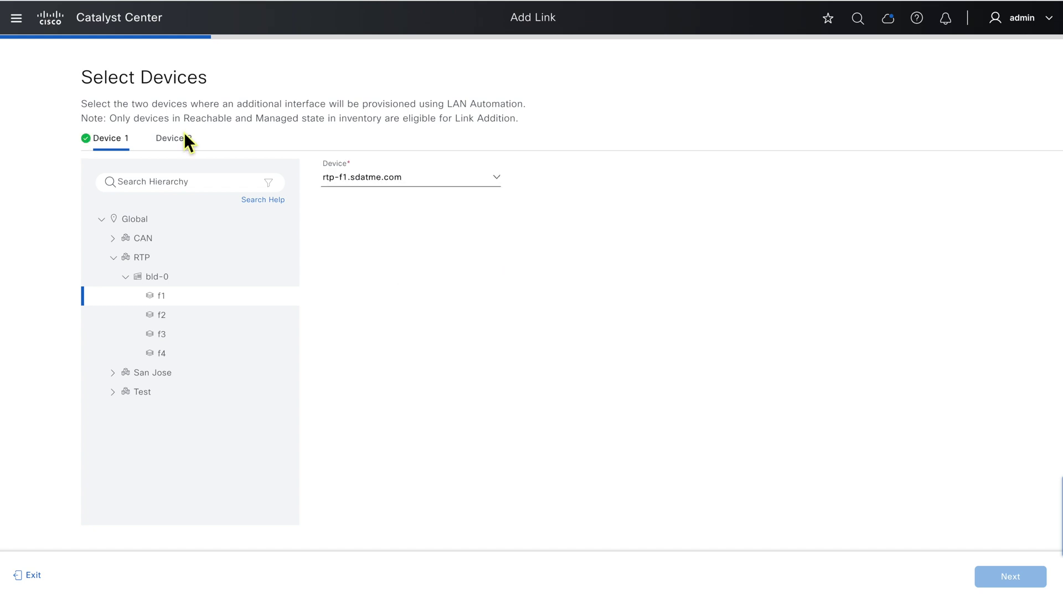
click(198, 146)
click(492, 178)
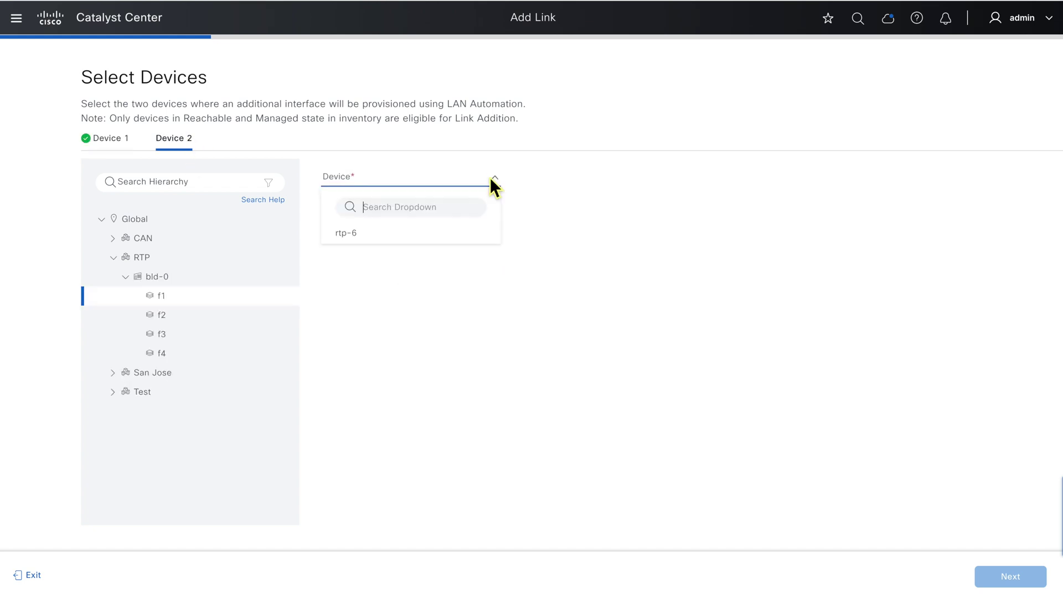
click(400, 249)
Use pool LANPOOL-RTP and link Te1/0/44 on rtp-f1.sdatme.com to Gi1/0/22 on rtp-6
click(1011, 577)
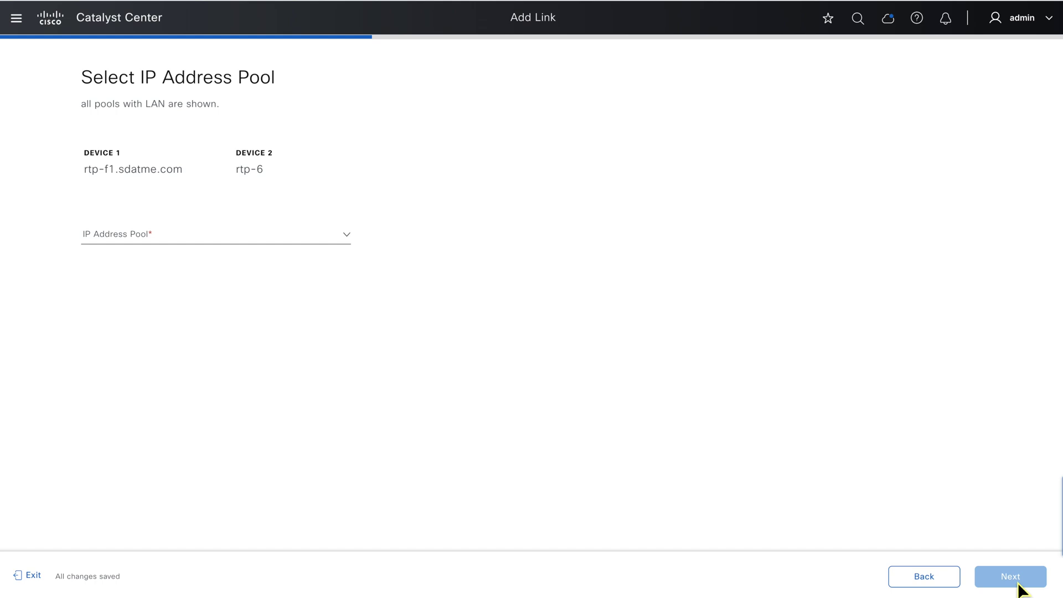
click(347, 248)
click(288, 333)
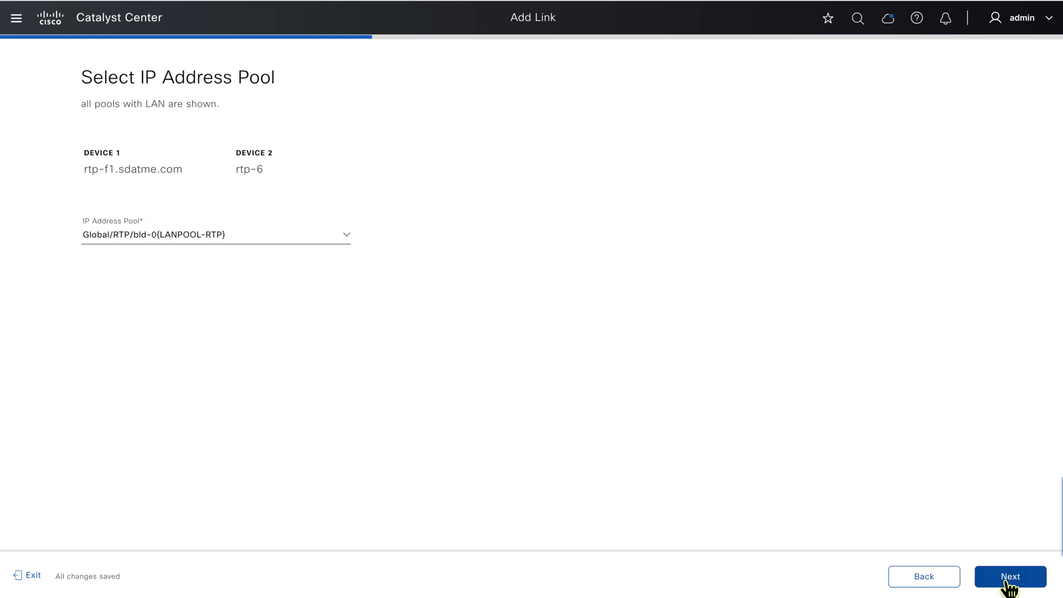
click(1009, 582)
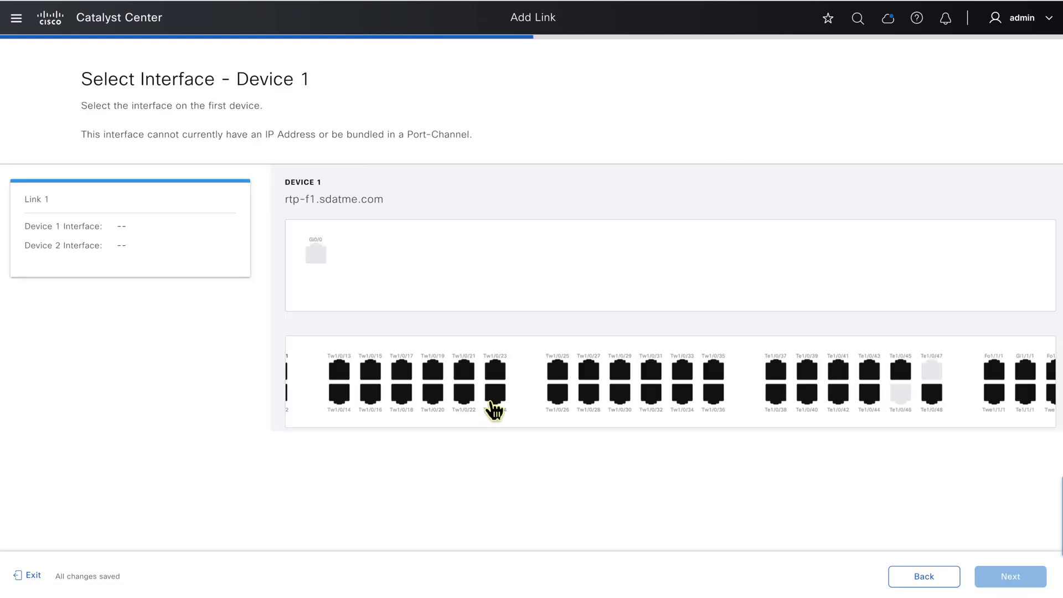
click(869, 400)
click(660, 414)
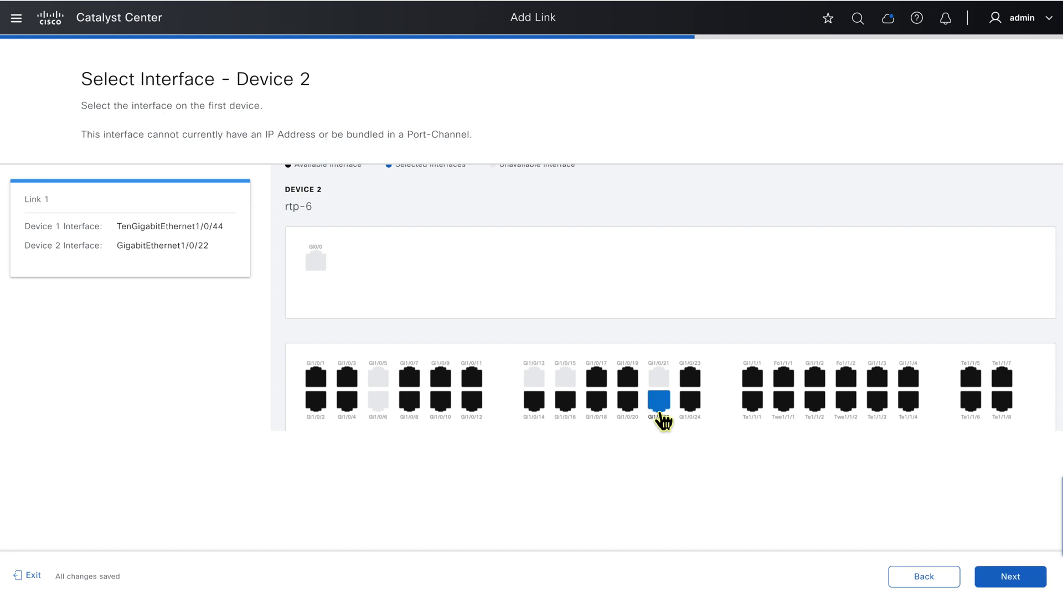
Schedule the link task to run now and start it
click(1043, 581)
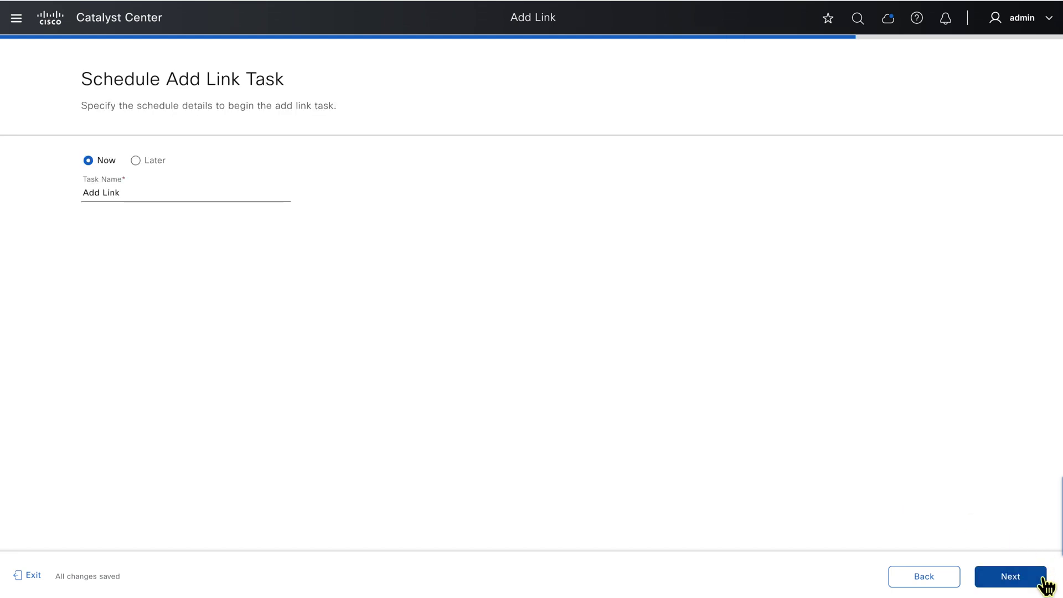
click(1046, 584)
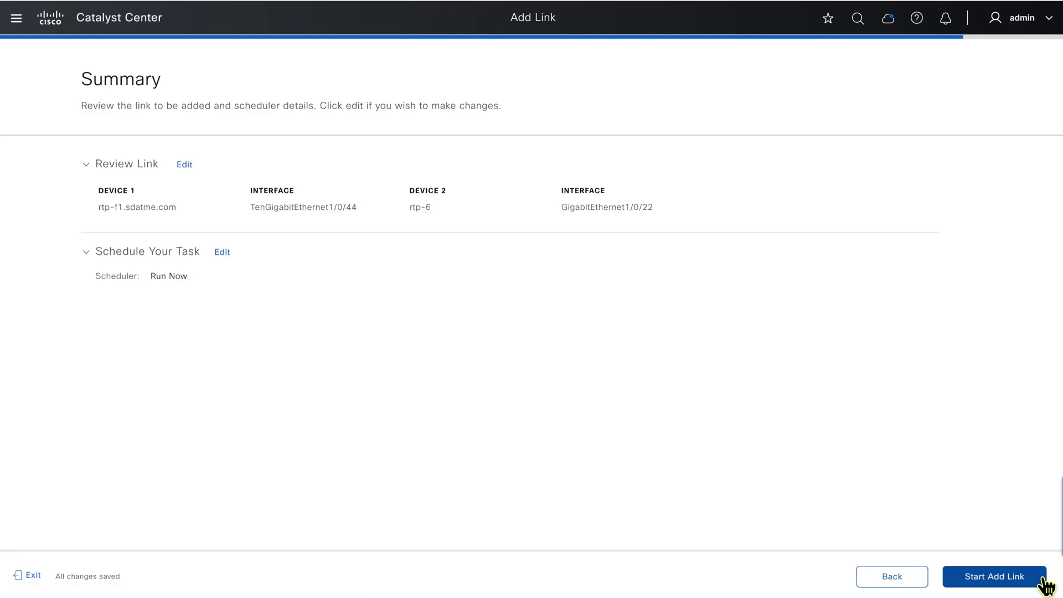
click(1045, 581)
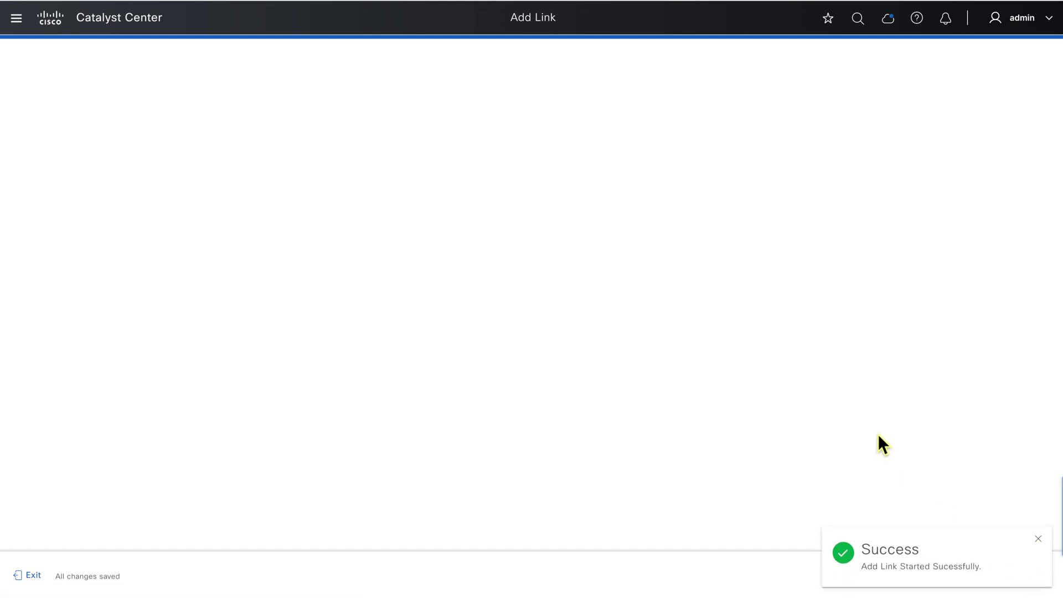
On rtp-6, show the running config of GigabitEthernet1/0/22 and the CLNS (IS-IS) neighbour table
key(super+Tab)
key(Return)
key(Return)
key(Return)
key(Return)
key(Return)
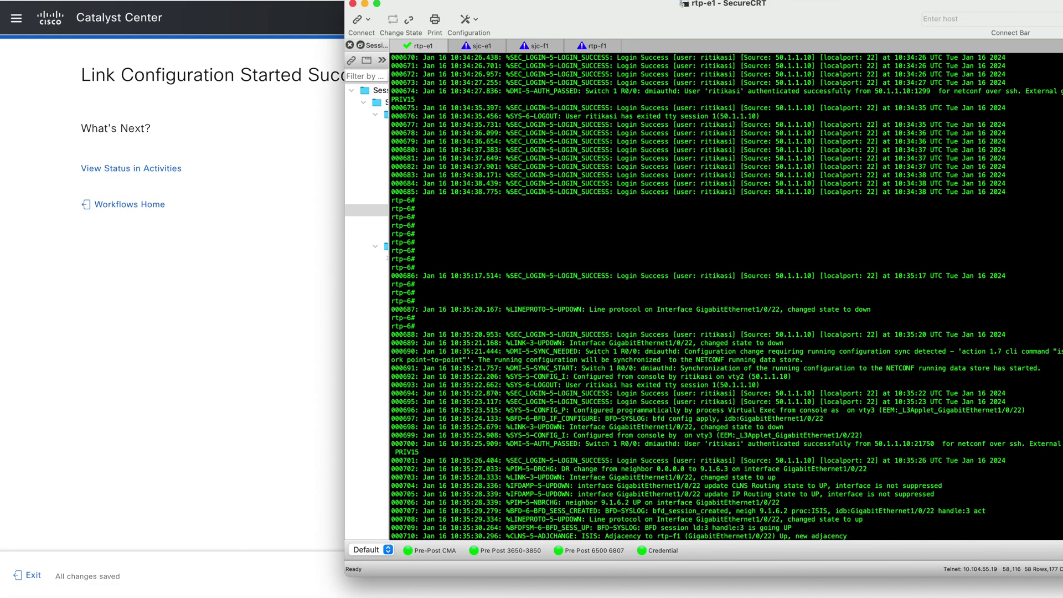
text(sh run int gig1/0/22)
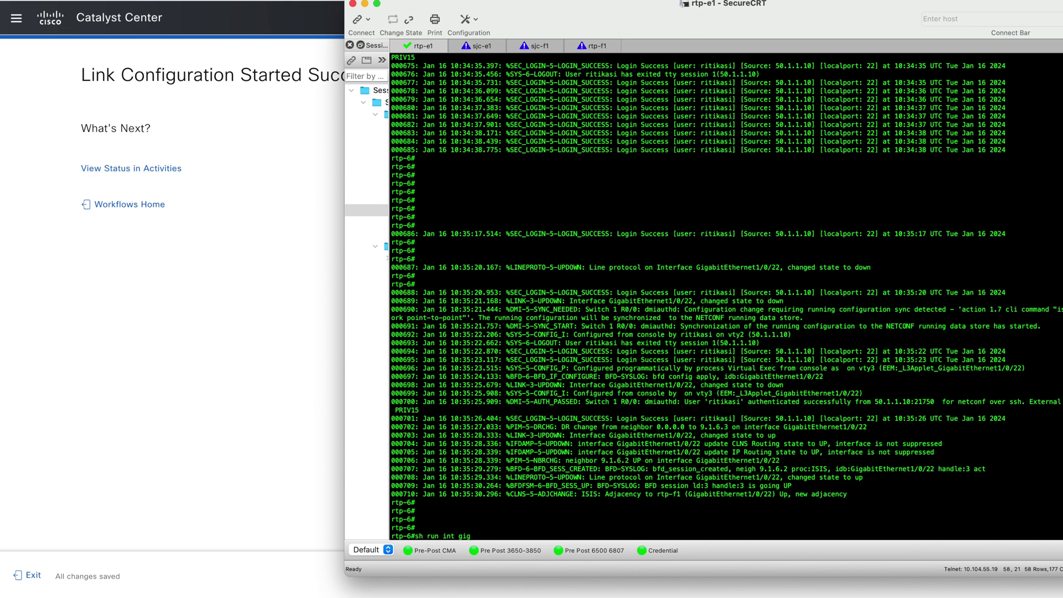
key(Return)
text(sh clns)
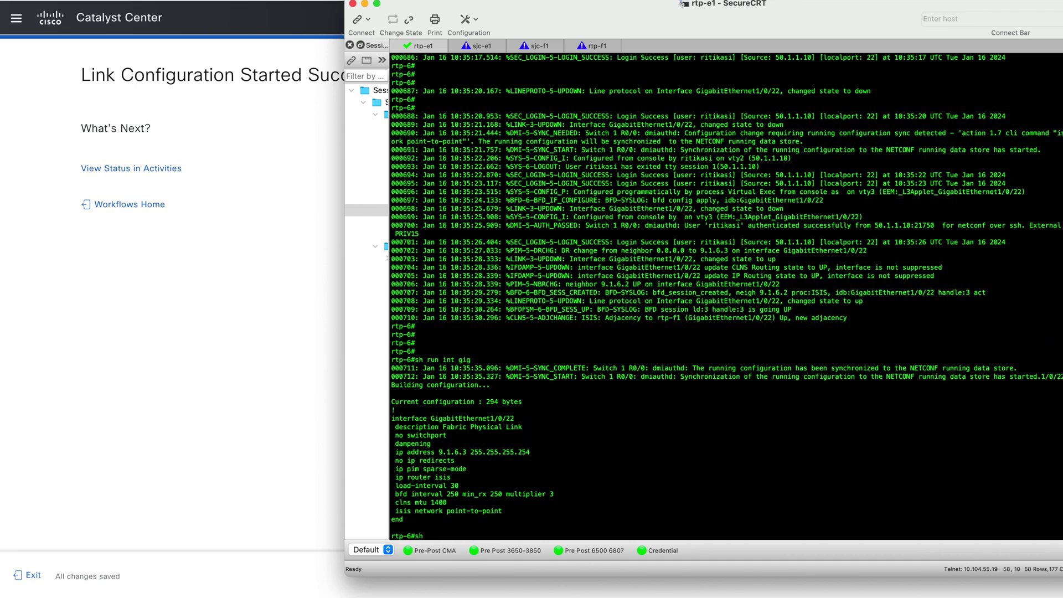
text( neigh)
key(Return)
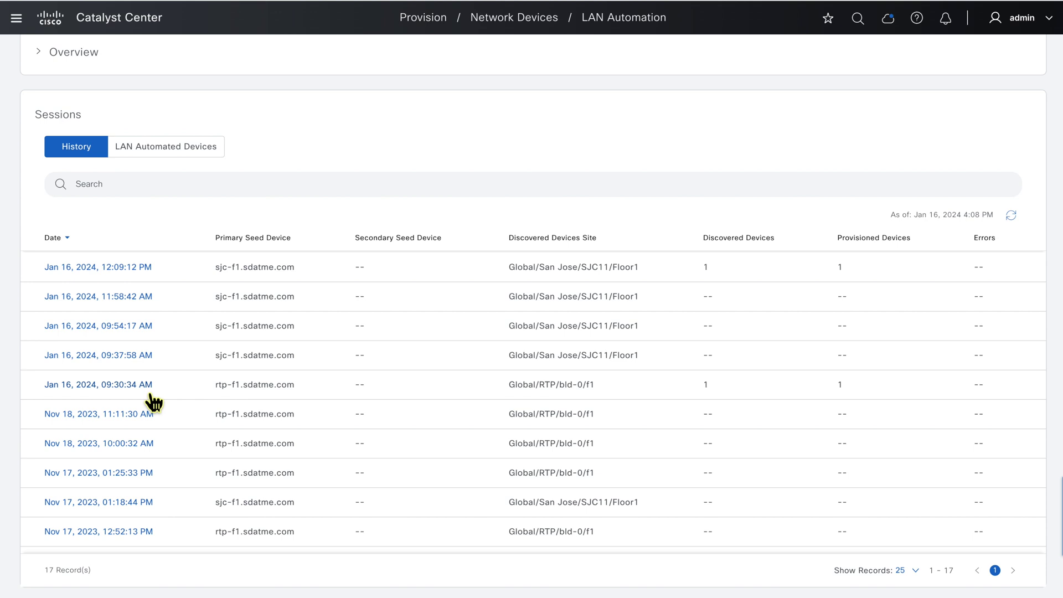
In the Jan 16 09:30:34 AM session, begin a Delete Link between rtp-f1.sdatme.com and rtp-6
click(147, 388)
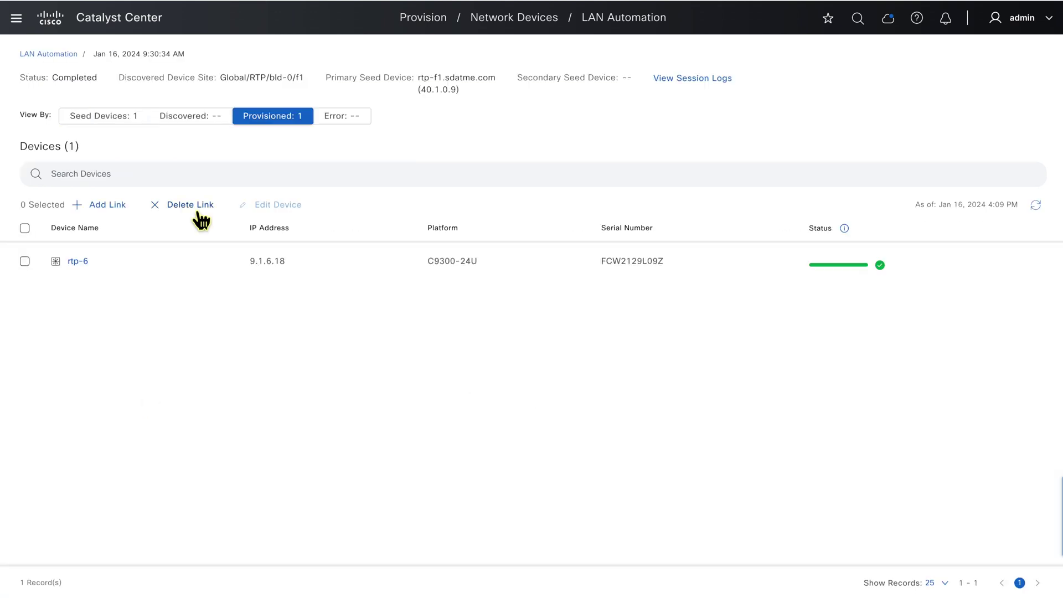
click(201, 220)
click(479, 176)
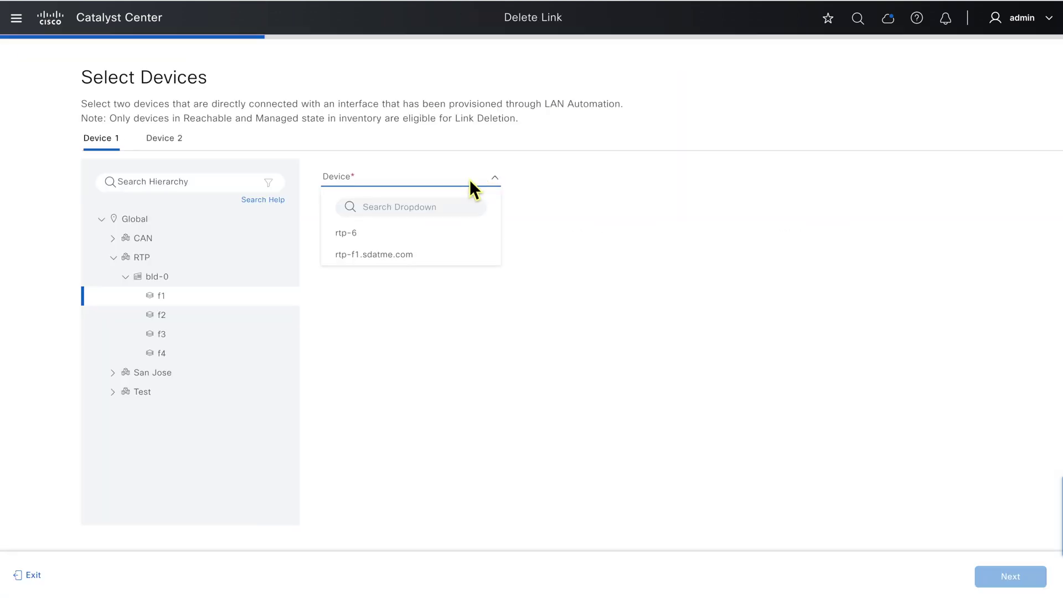
click(379, 256)
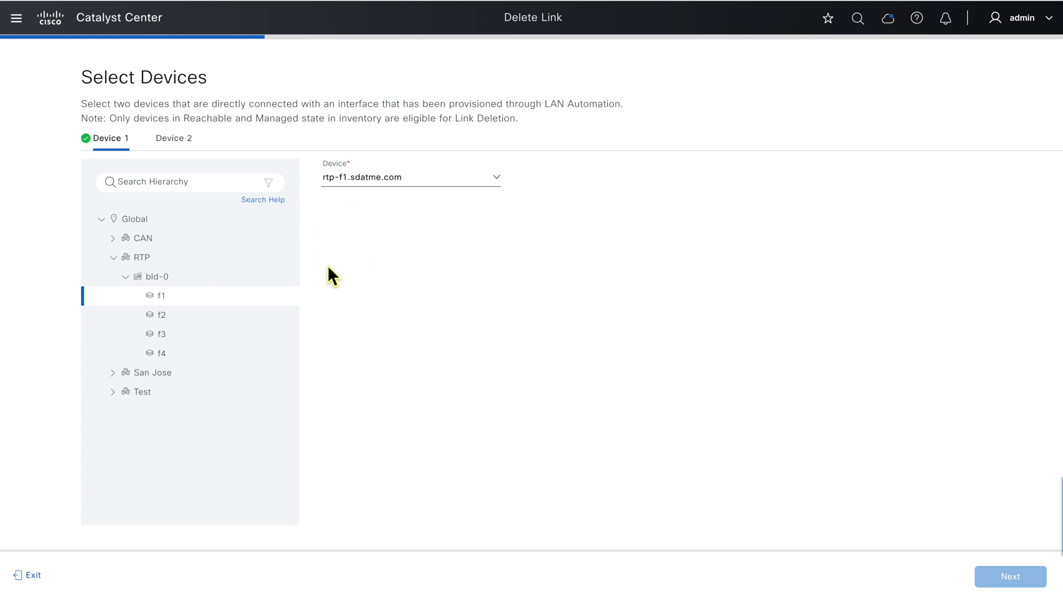
click(450, 183)
click(355, 233)
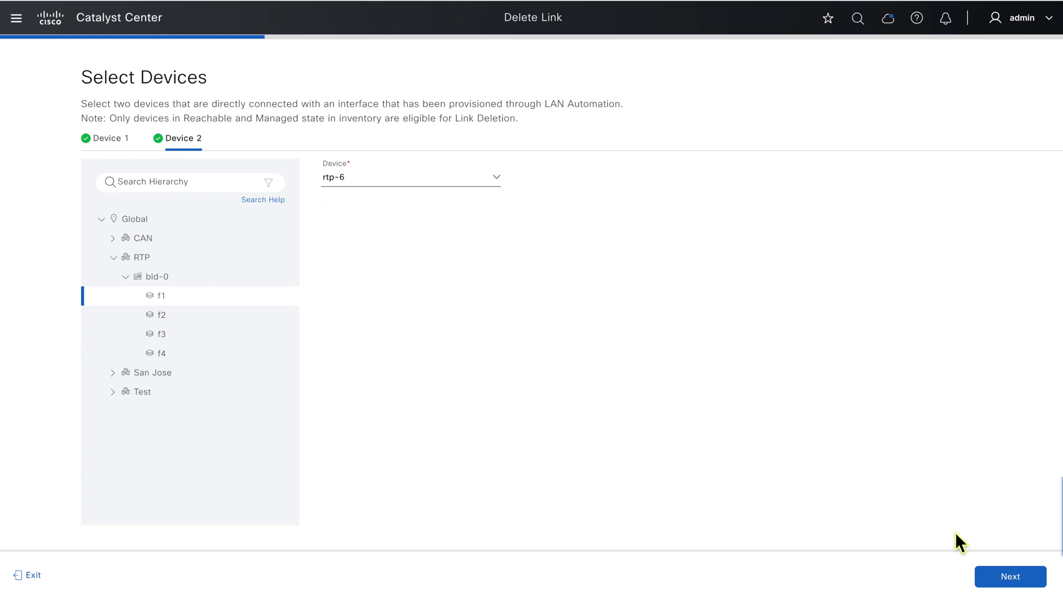
click(1001, 582)
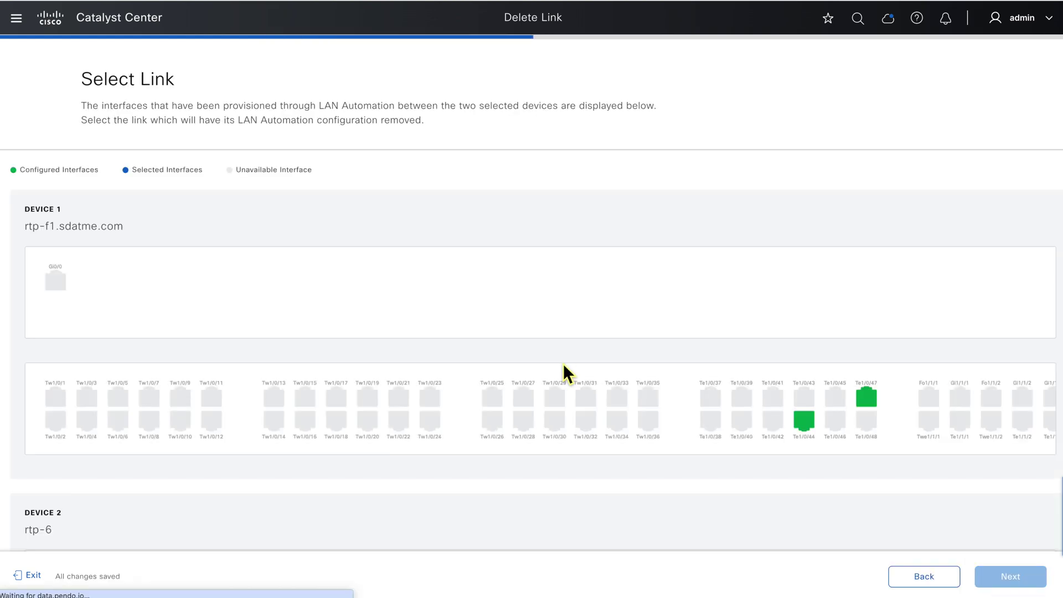
Select port Te1/0/44, review the Te1/0/44 to Gi1/0/22 summary, and start the link deletion
scroll(454, 299, down, 1)
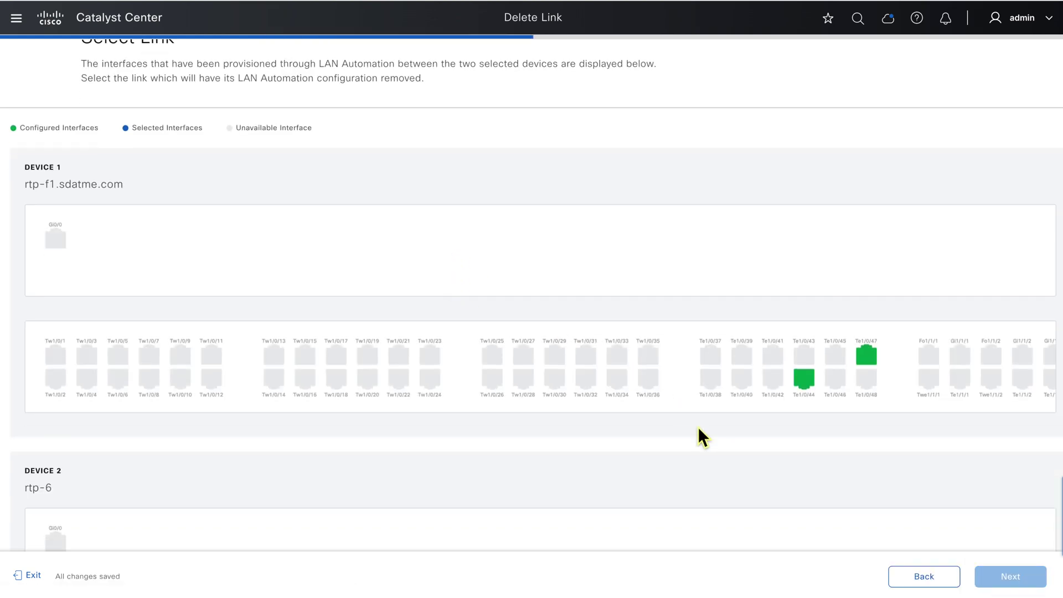
click(806, 390)
scroll(767, 340, down, 1)
scroll(764, 332, down, 4)
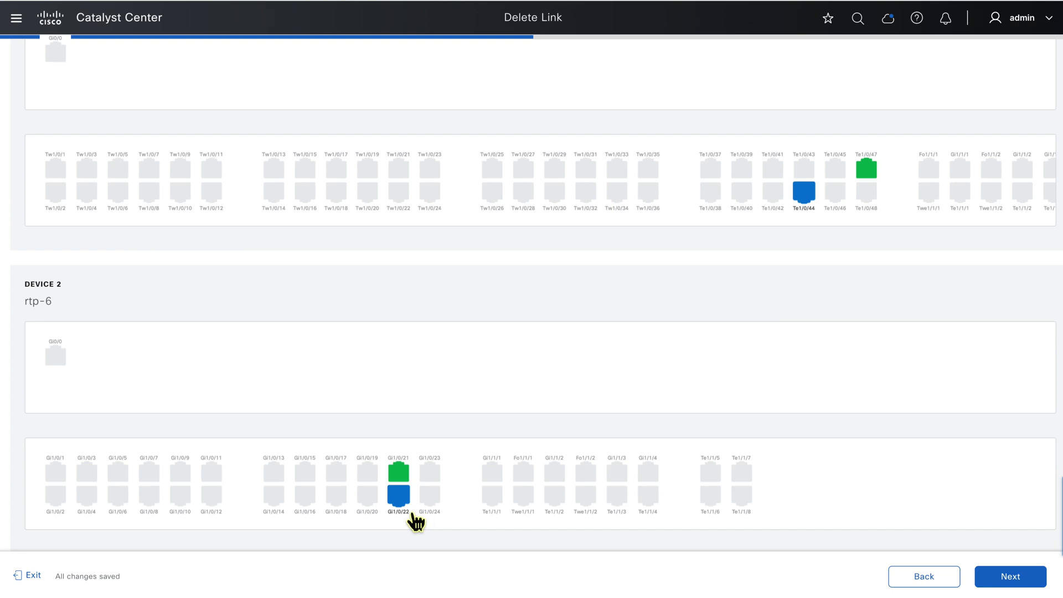
click(978, 582)
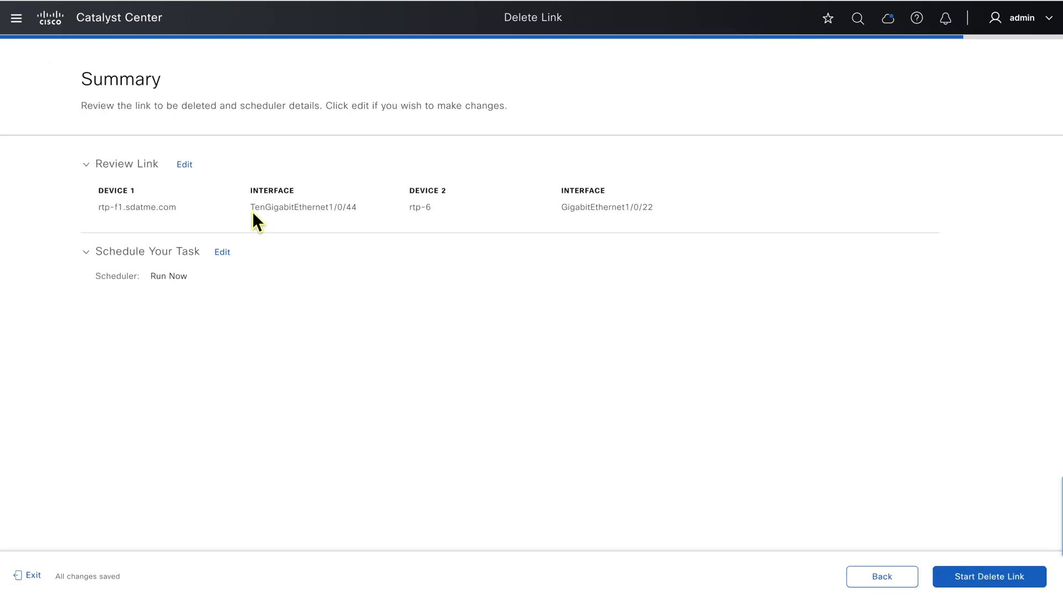
drag(251, 212, 357, 211)
drag(560, 214, 680, 217)
click(699, 274)
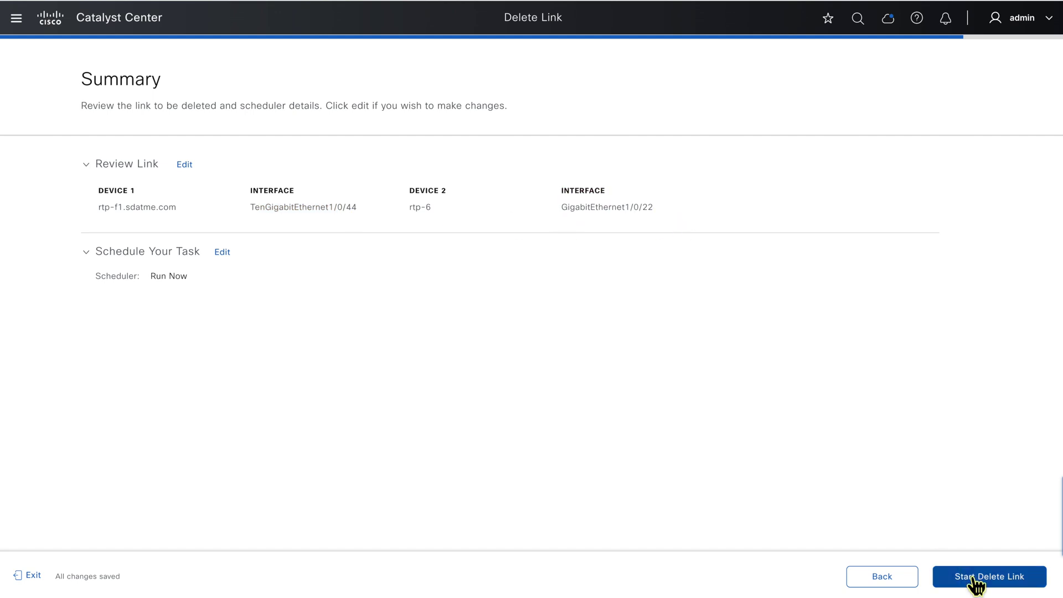
click(974, 578)
On rtp-6, run 'sh run int gig1/0/22' to check GigabitEthernet1/0/22 after the link removal
key(alt+Tab)
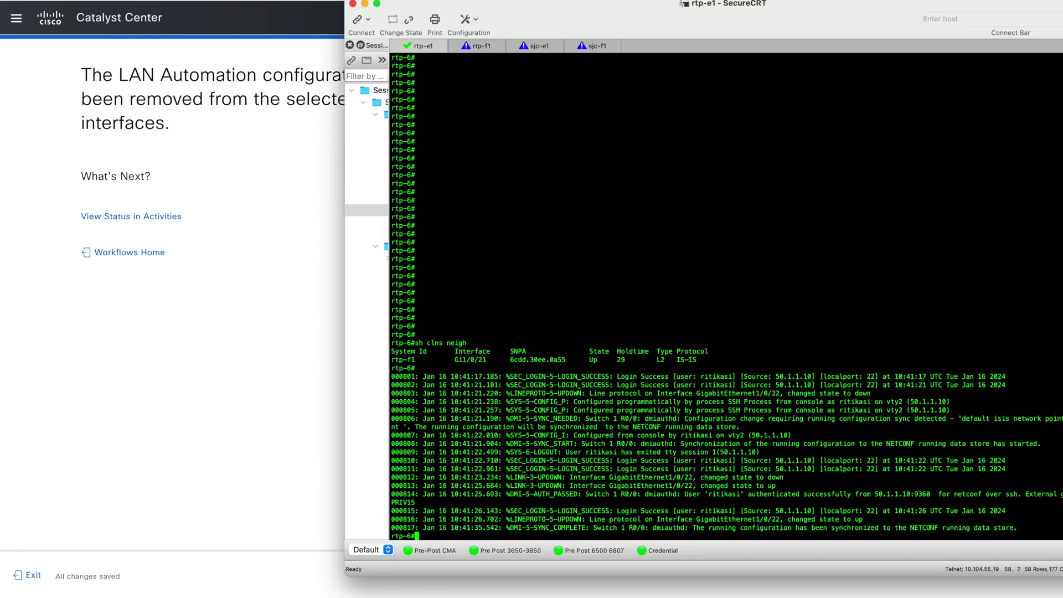
key(Return)
key(Return)
key(Return)
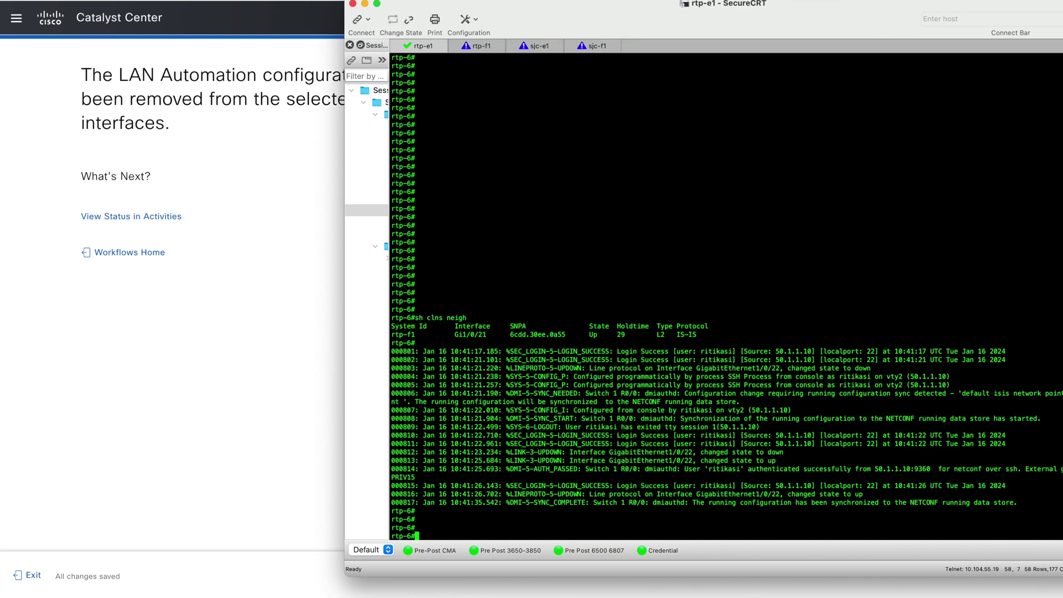
text(sh run int gig1/0/22)
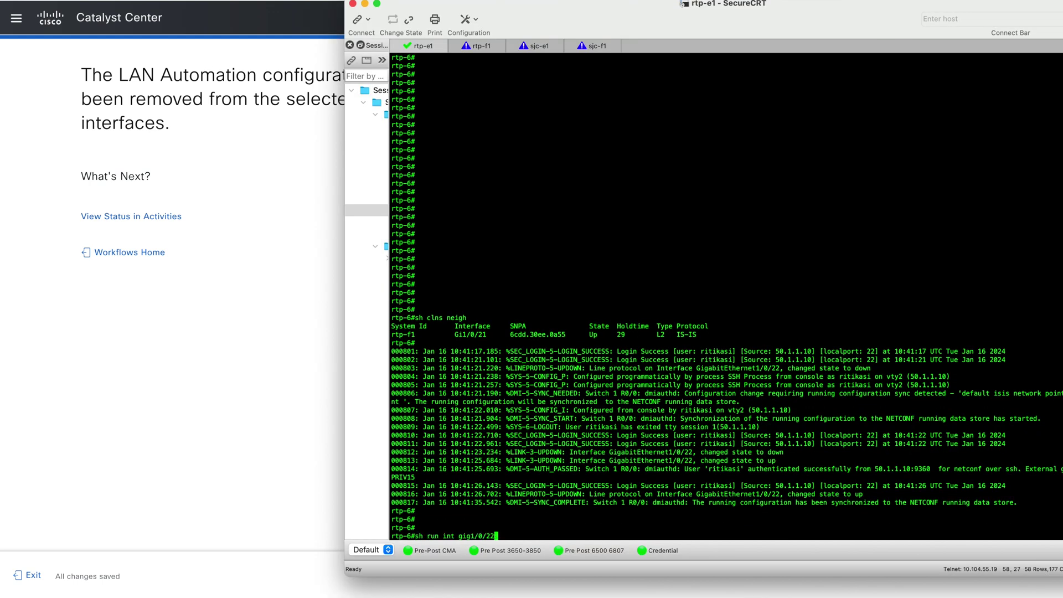
key(Return)
key(Return)
key(Return)
key(Return)
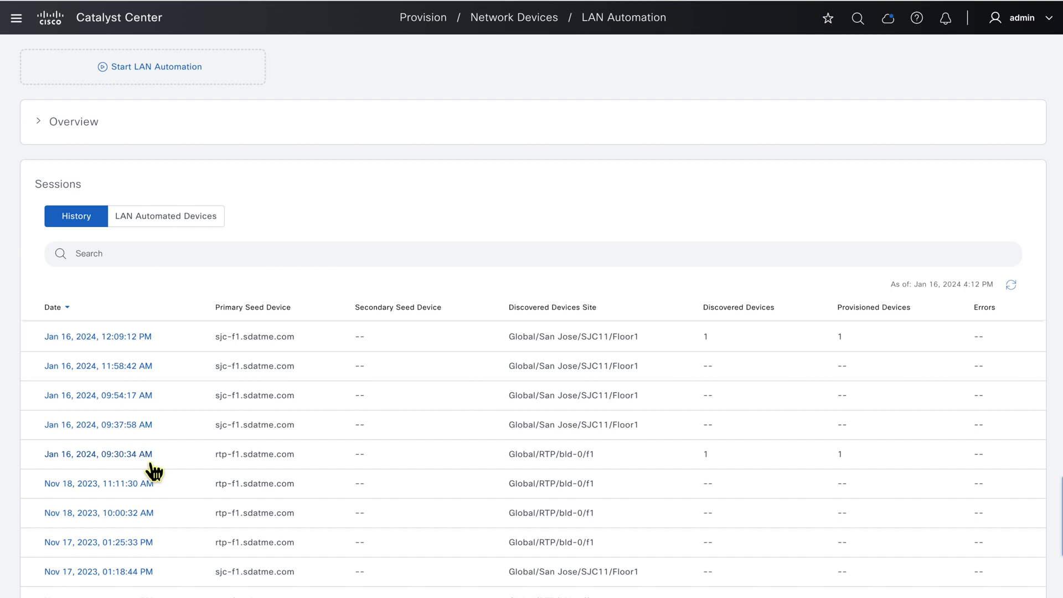
Open rtp-f1.sdatme.com's Primary Seed Configs and expand the Loopback & IS-IS, L2 link, DHCP and SVI entries
click(148, 463)
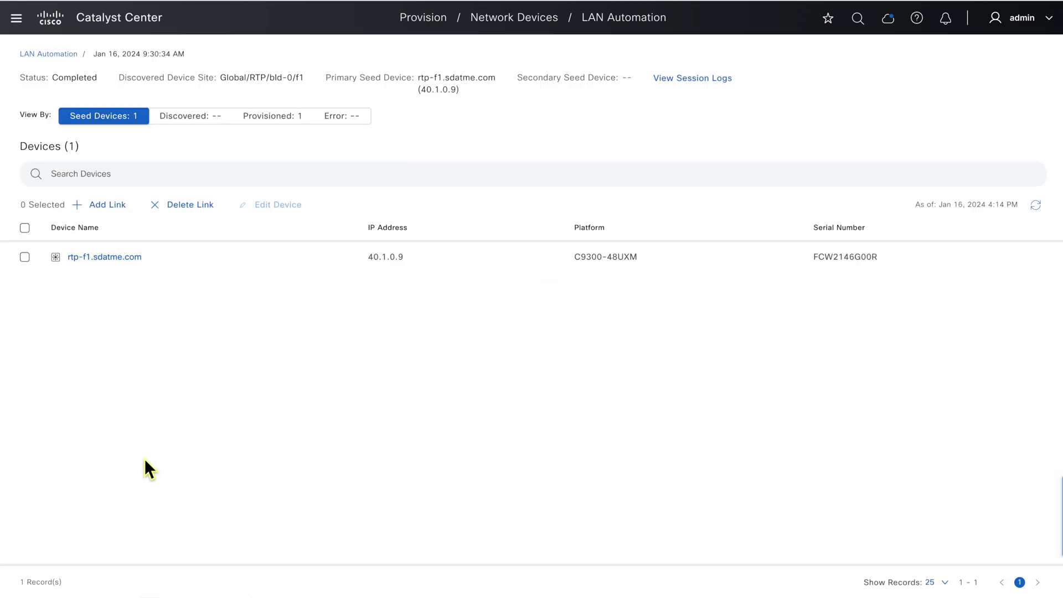
click(97, 260)
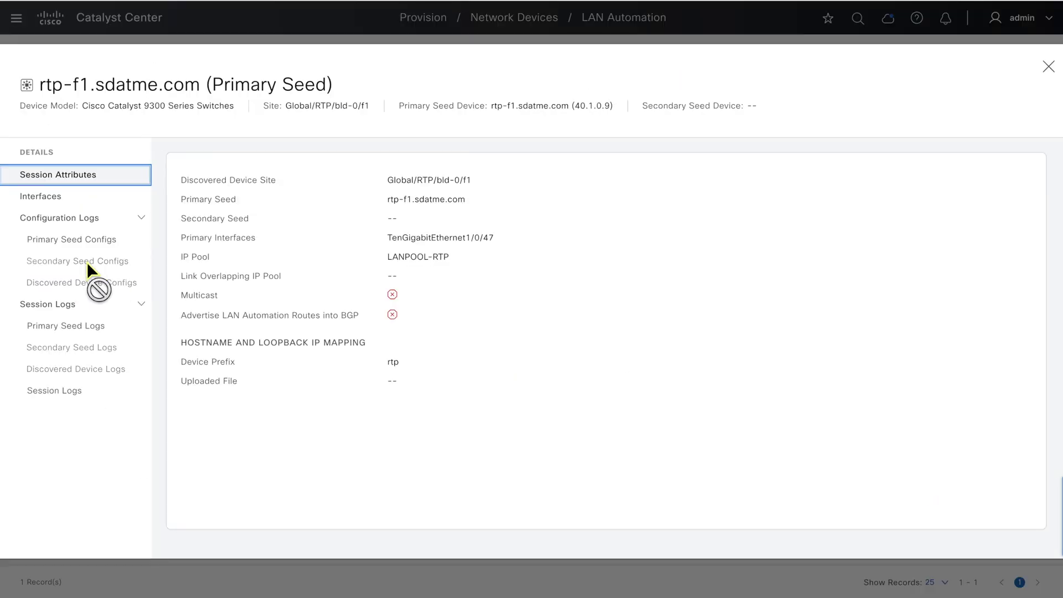
click(83, 240)
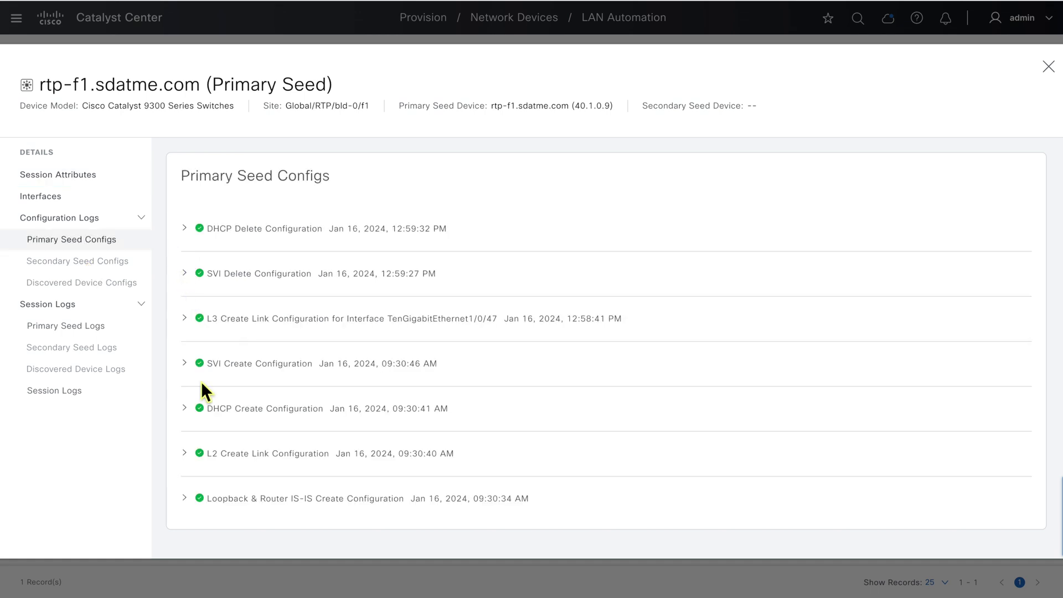
click(198, 501)
scroll(211, 482, down, 3)
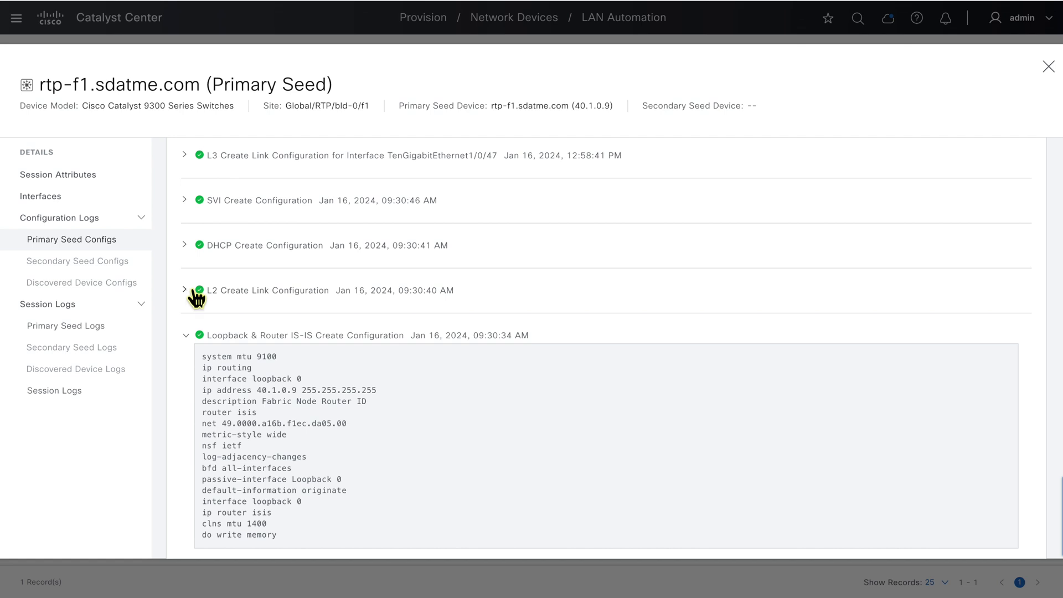
click(195, 297)
click(192, 253)
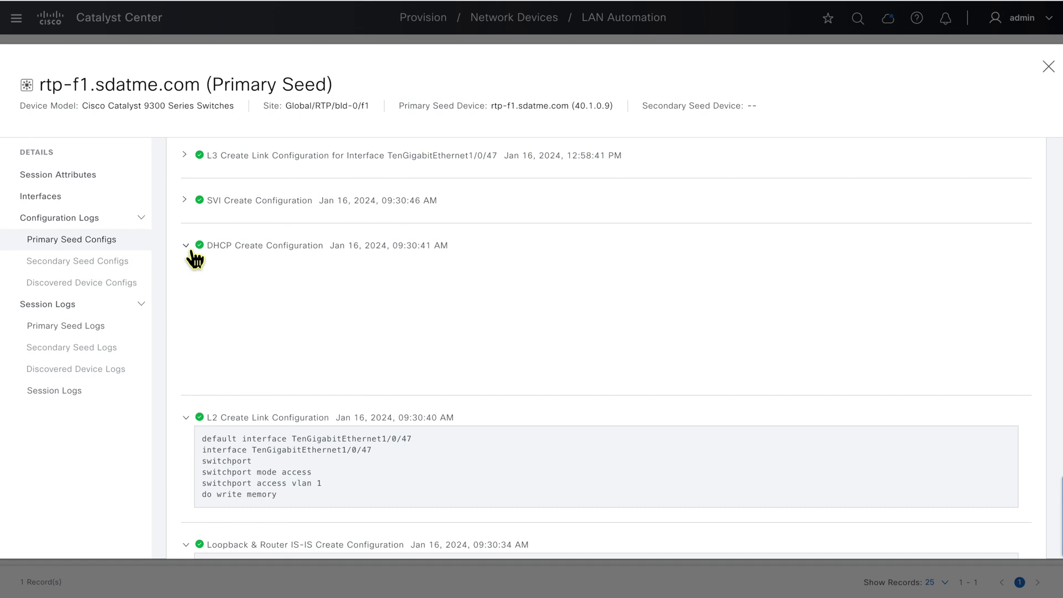
scroll(237, 299, up, 2)
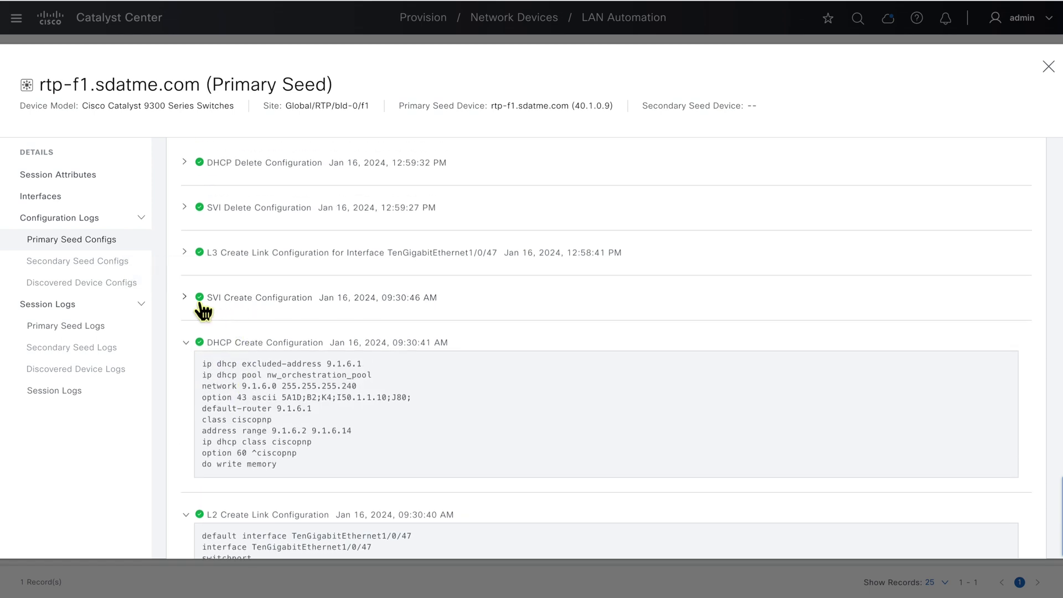
click(201, 304)
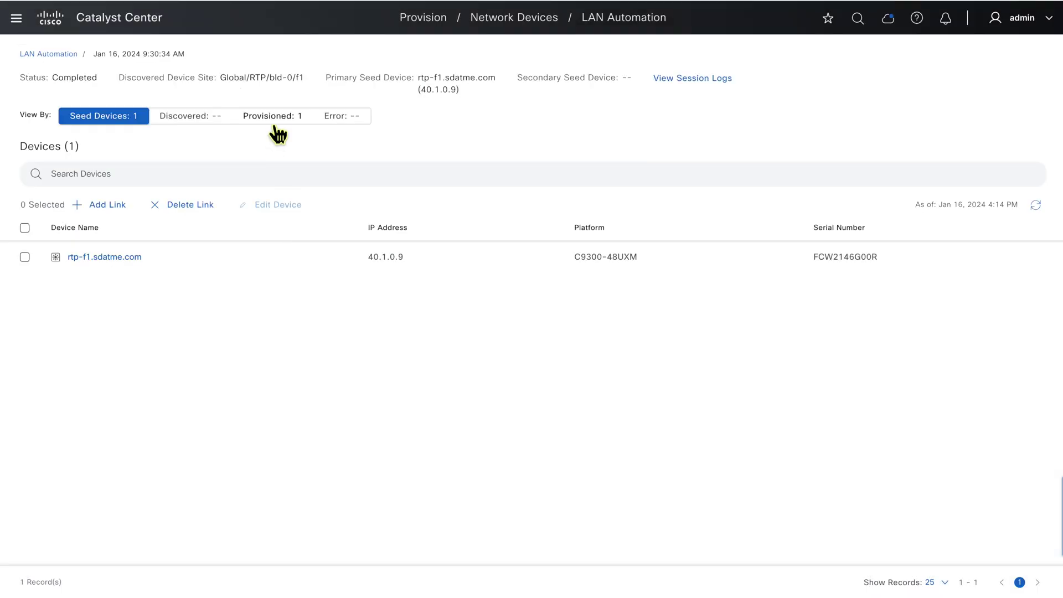
click(270, 117)
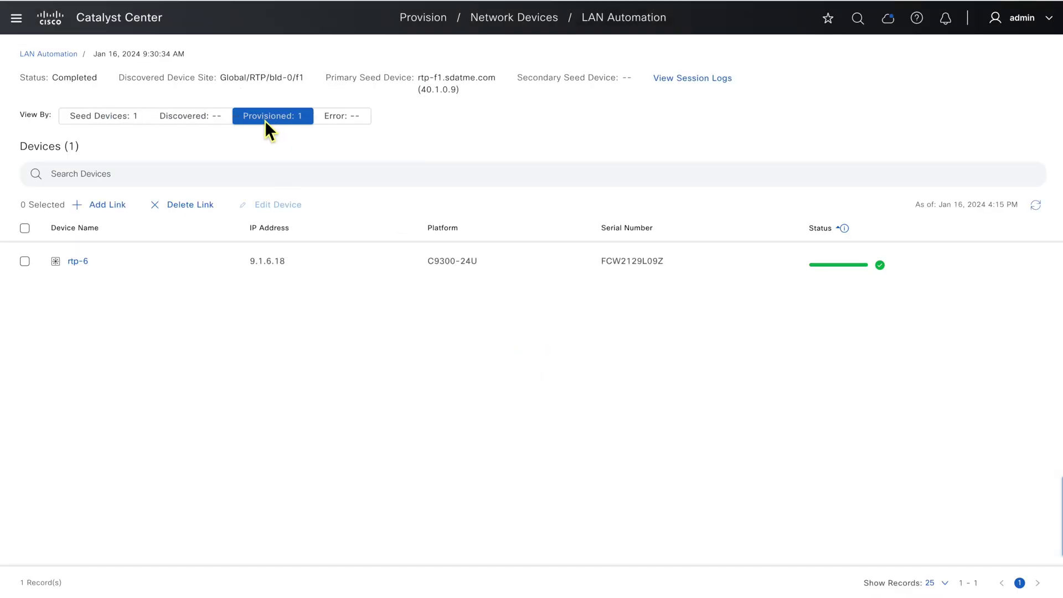
Open rtp-6's Discovered Device Configs and expand the PNP Config Template, Gi1/0/21 and Gi1/0/6 entries
click(77, 261)
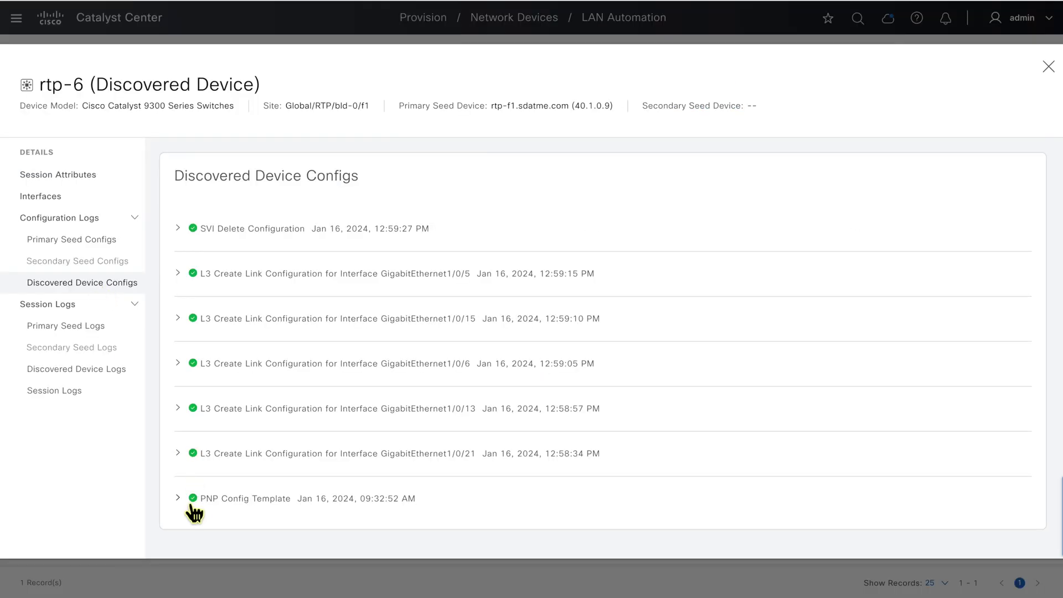
click(187, 500)
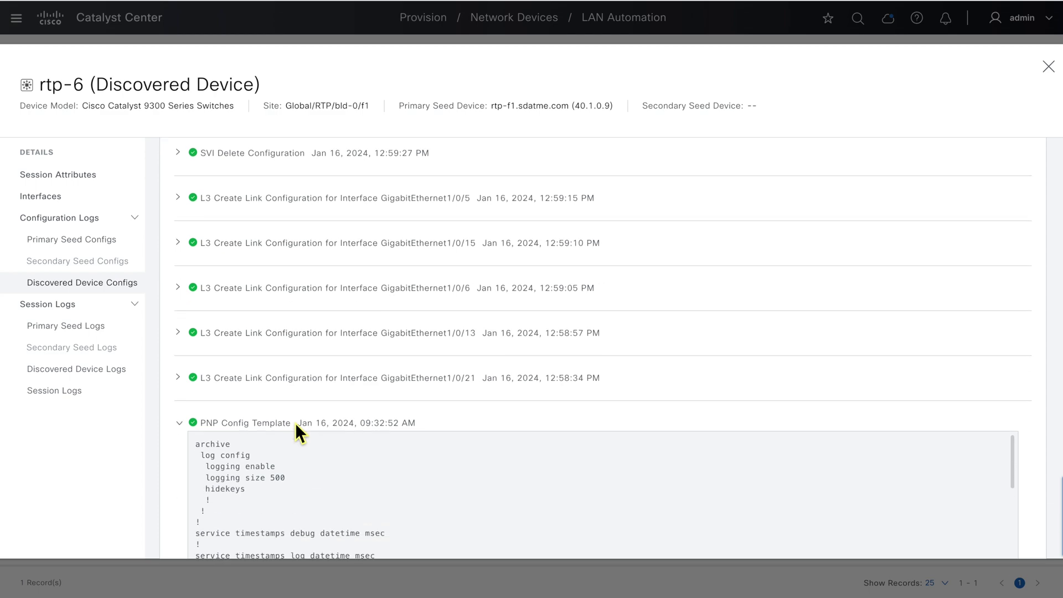
click(191, 263)
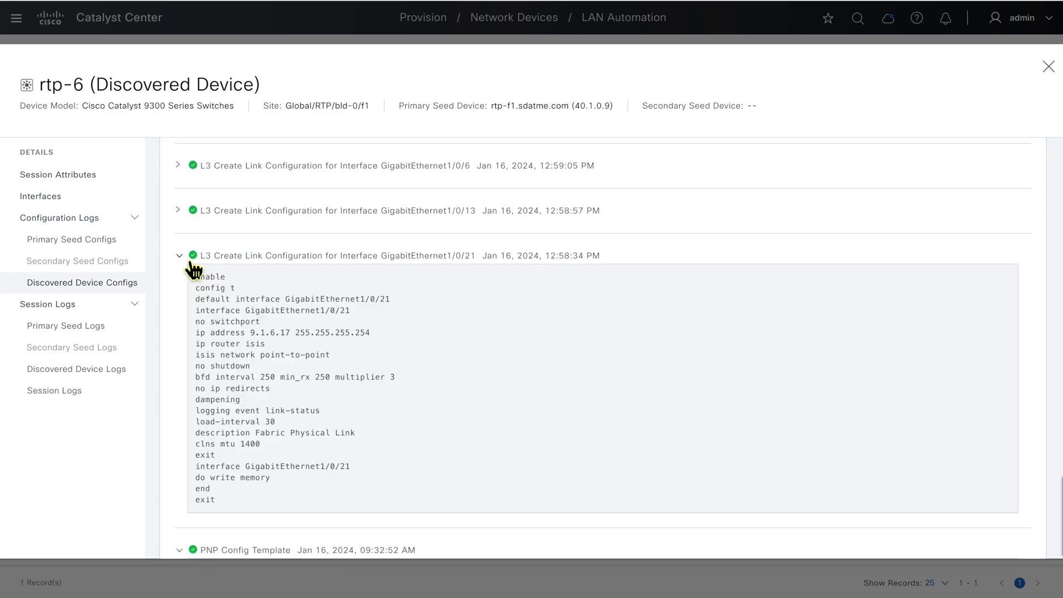
click(192, 175)
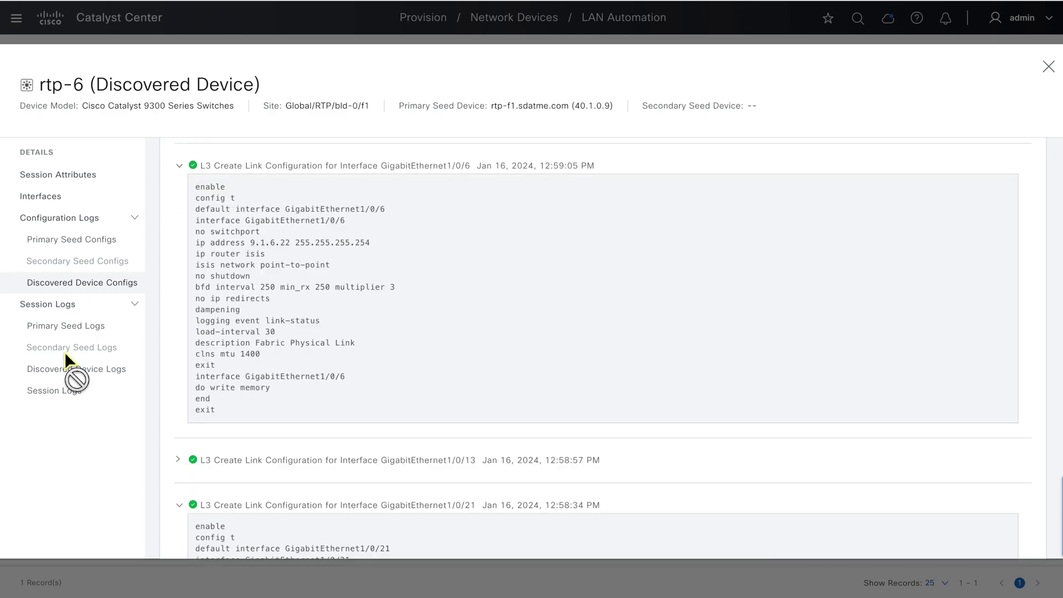